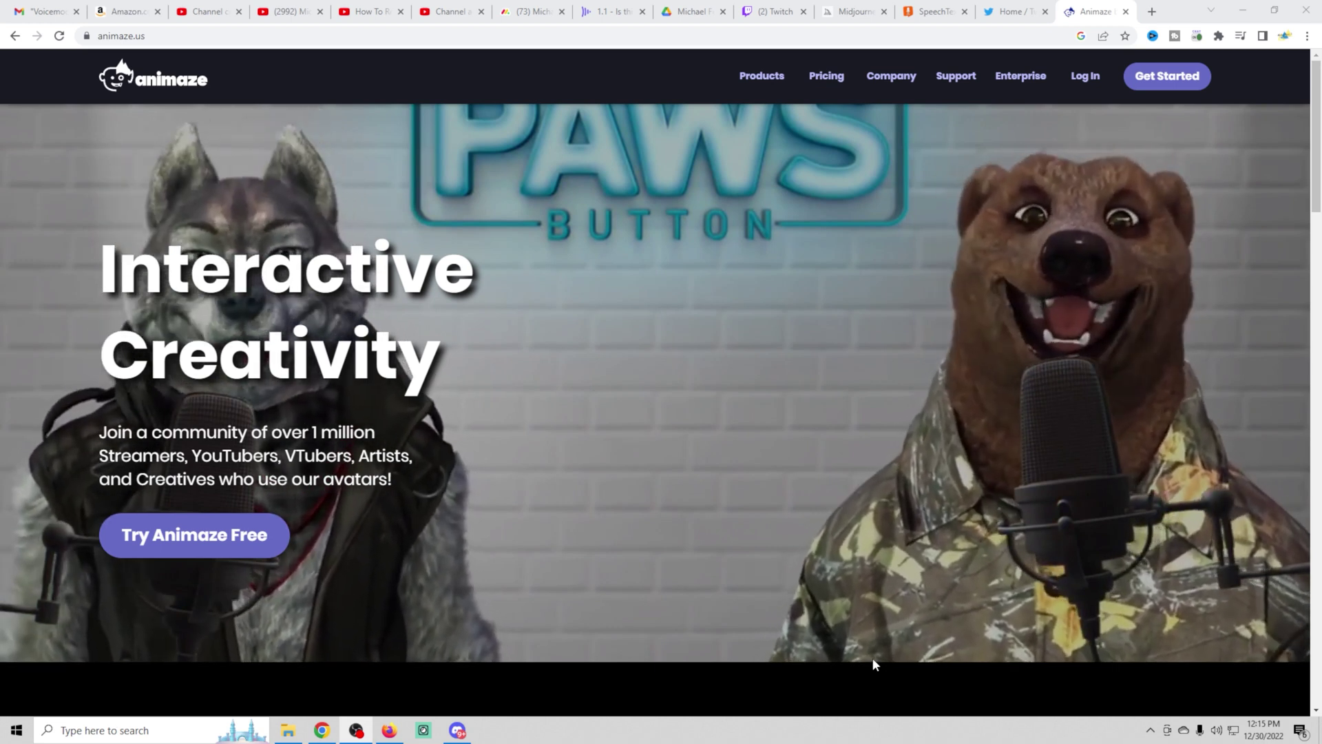
Download AnimazeLauncherInstaller.exe from the Animaze website with Try Animaze Free.
click(260, 539)
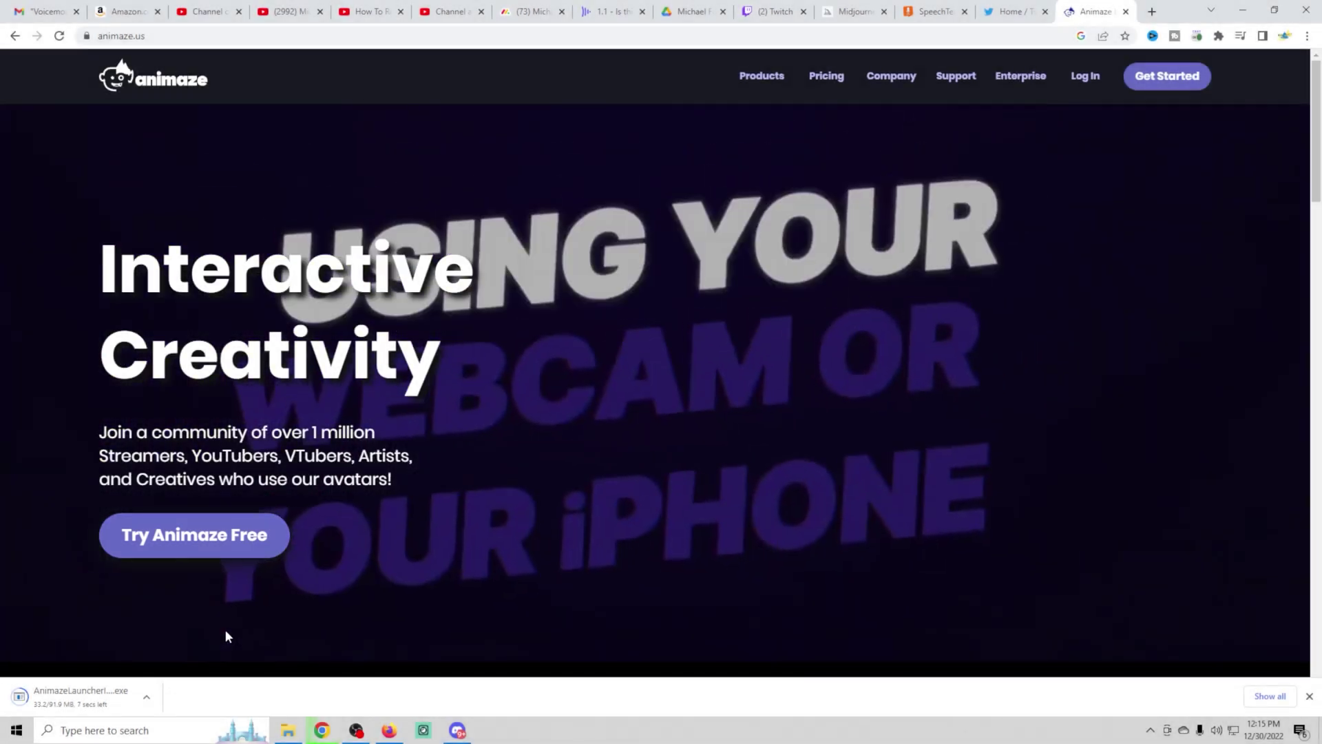
scroll(702, 472, down, 3)
scroll(703, 475, down, 10)
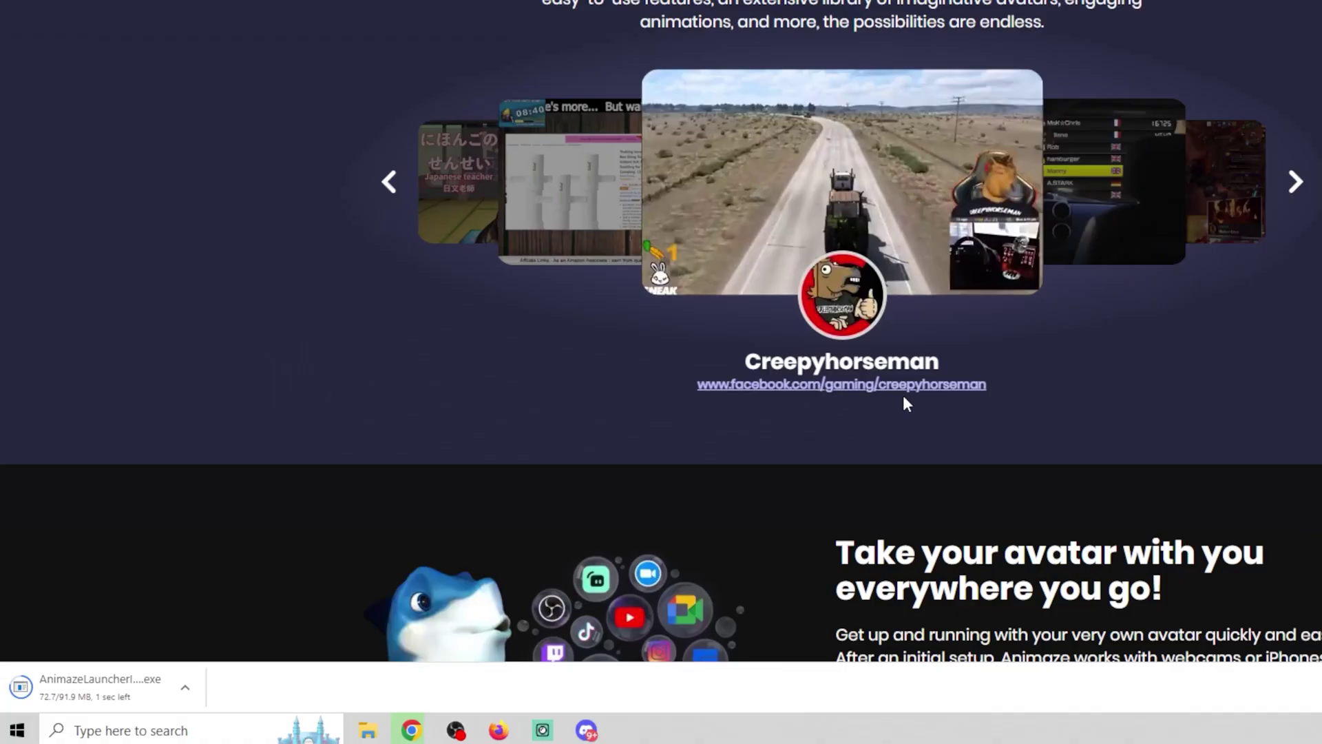
scroll(905, 403, down, 6)
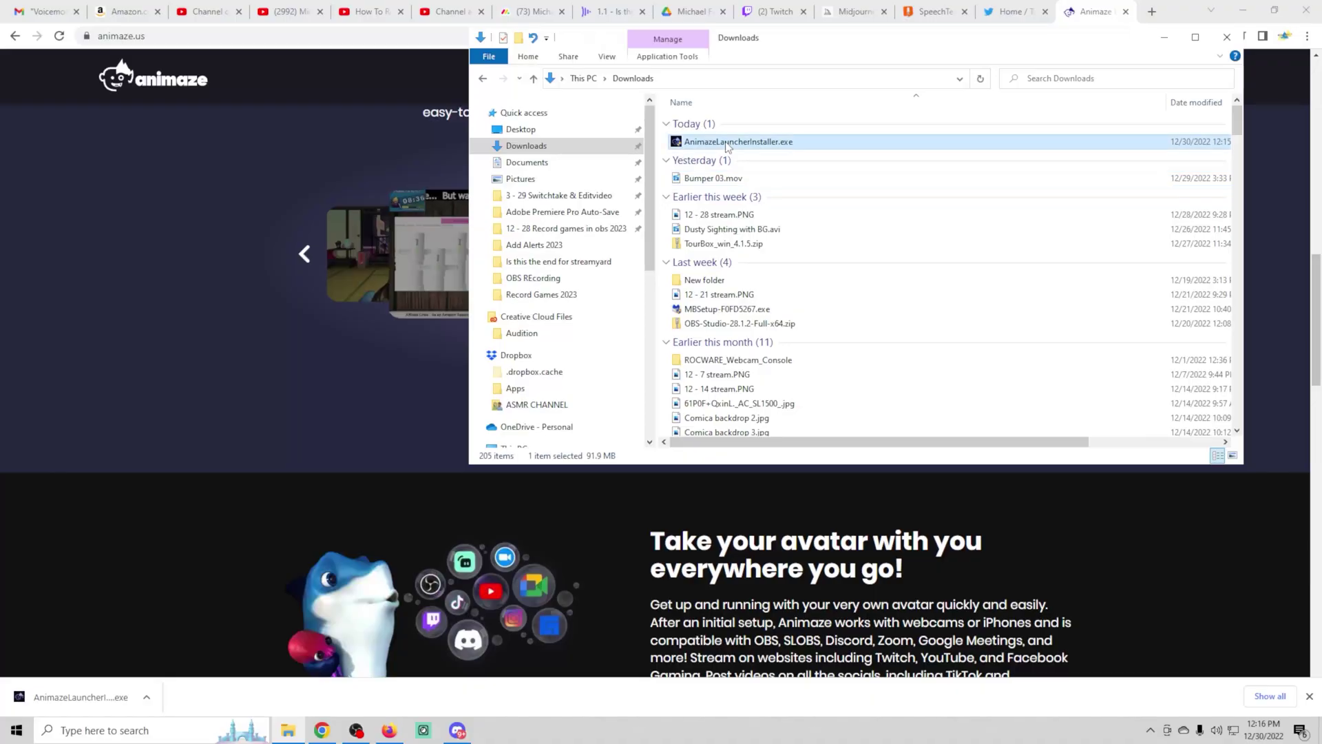
Run the installer, accept the licence, and install Animaze Launcher with default folders and desktop shortcut.
double_click(727, 142)
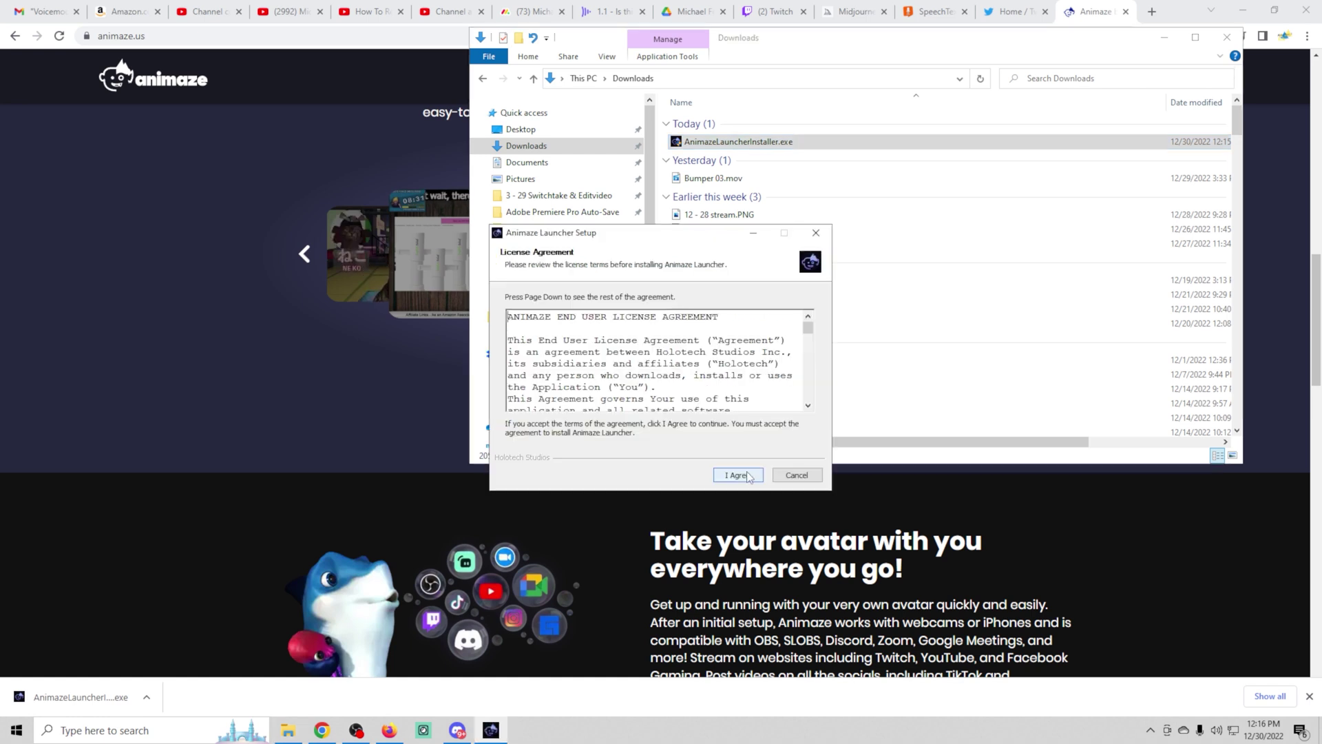
click(737, 475)
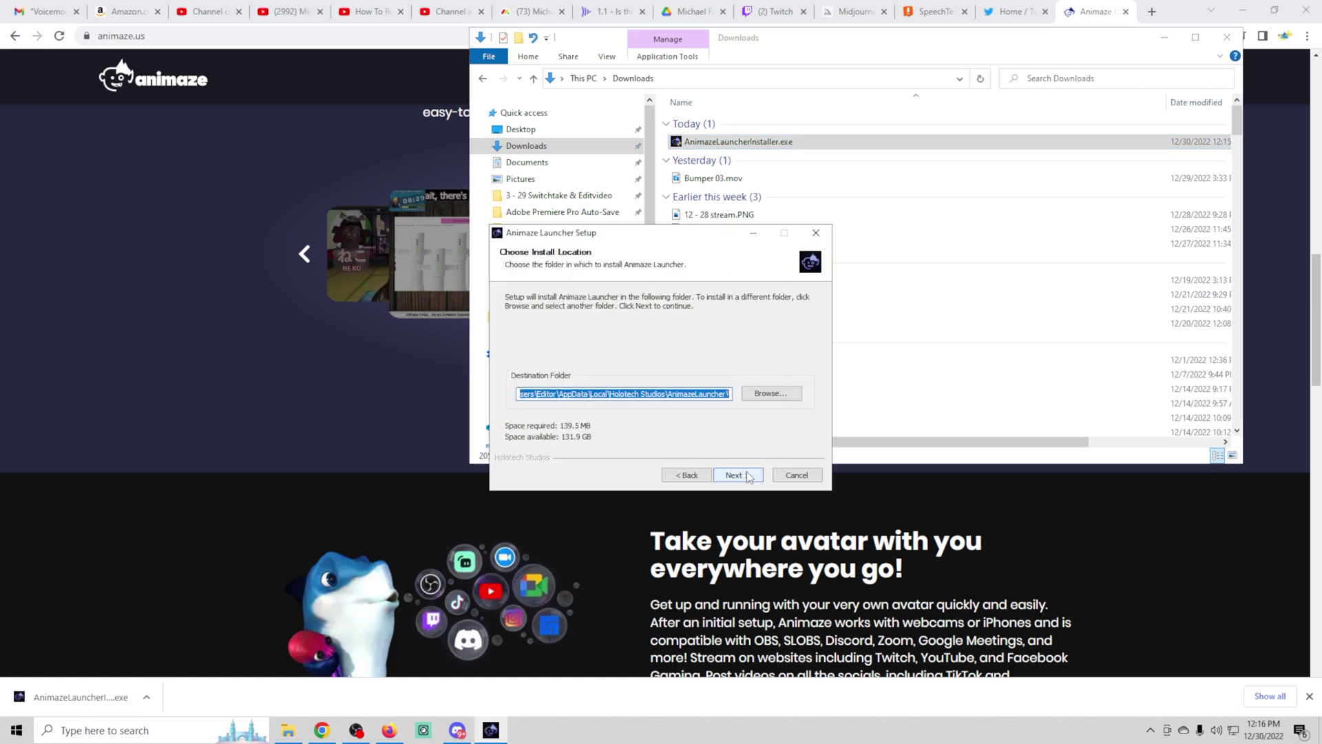
click(749, 476)
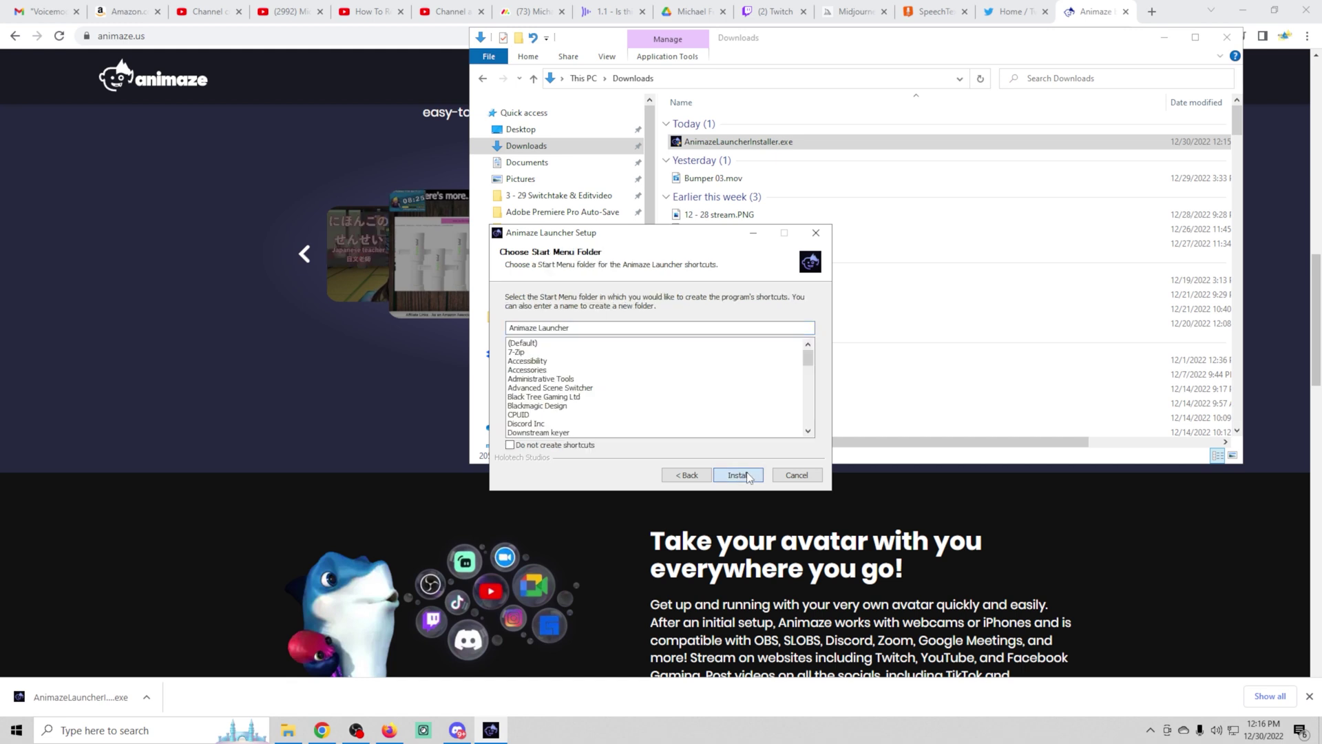
click(749, 477)
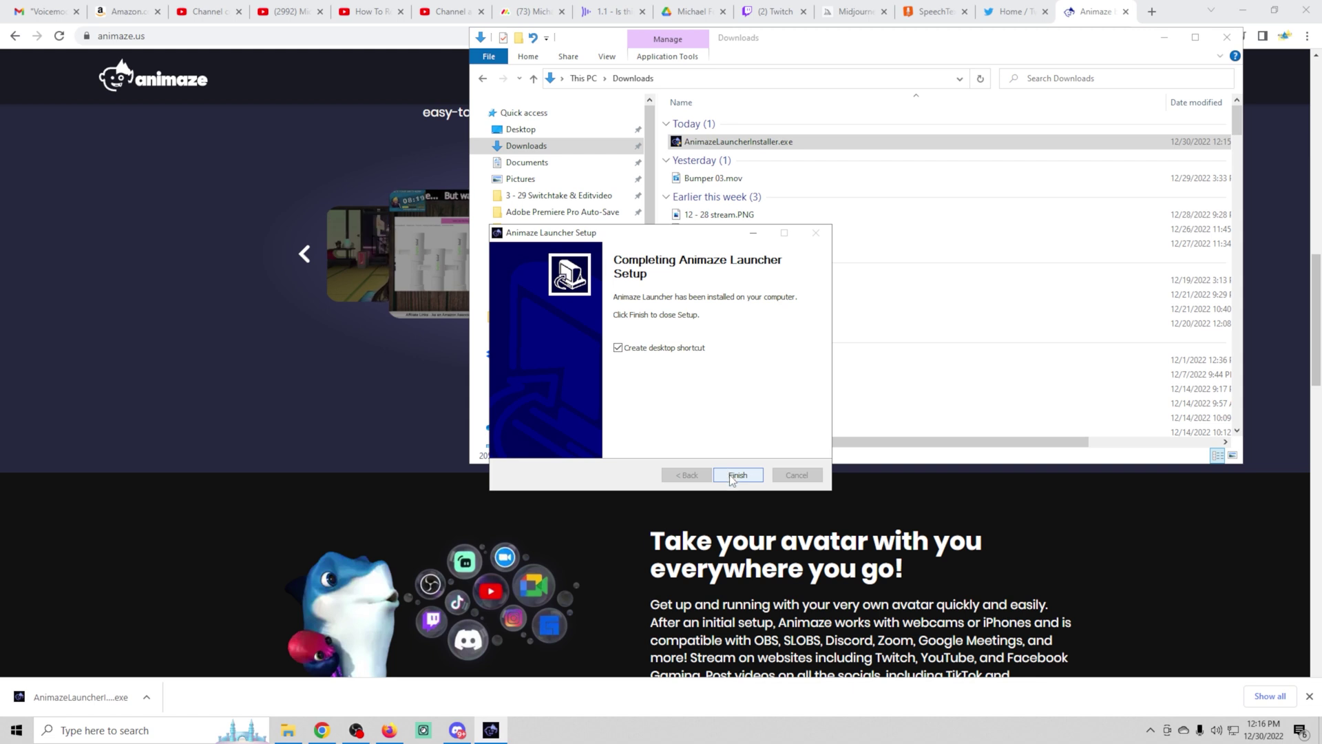
click(733, 476)
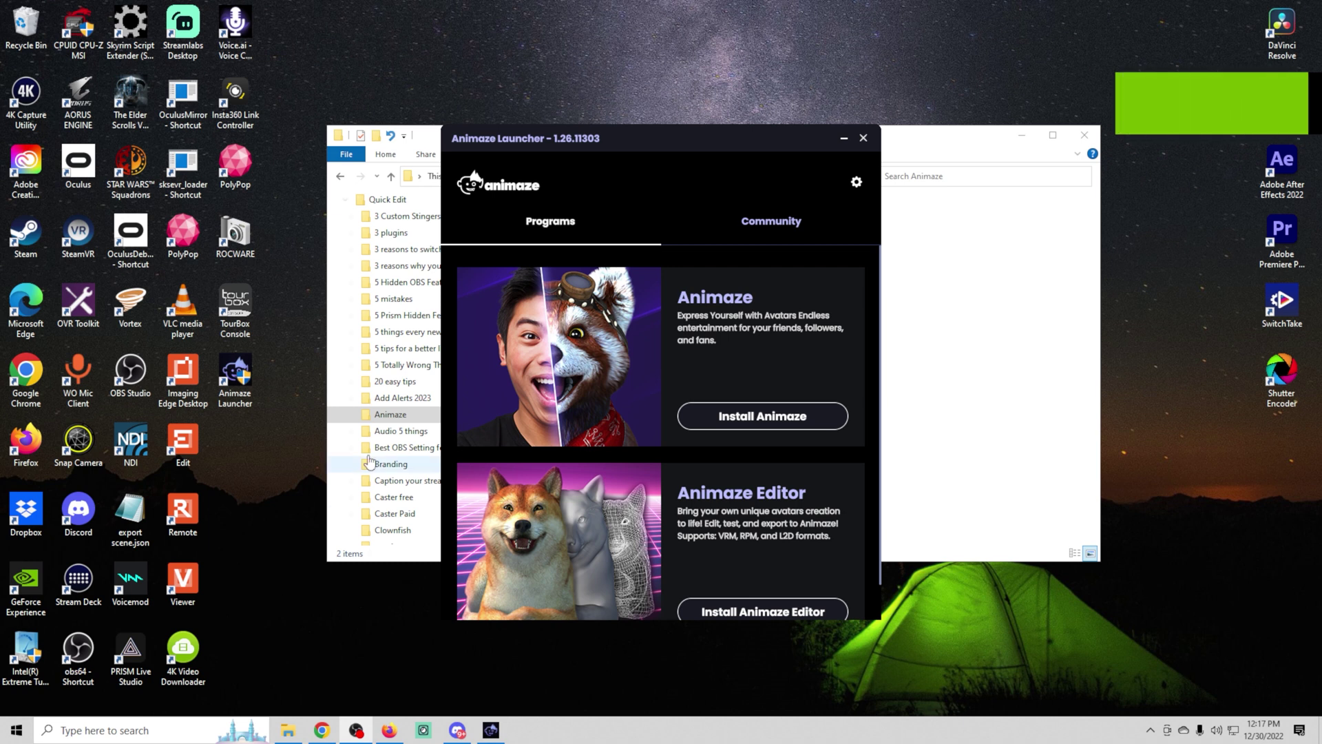
Install Animaze from the launcher's Programs tab, then launch it.
scroll(654, 328, down, 1)
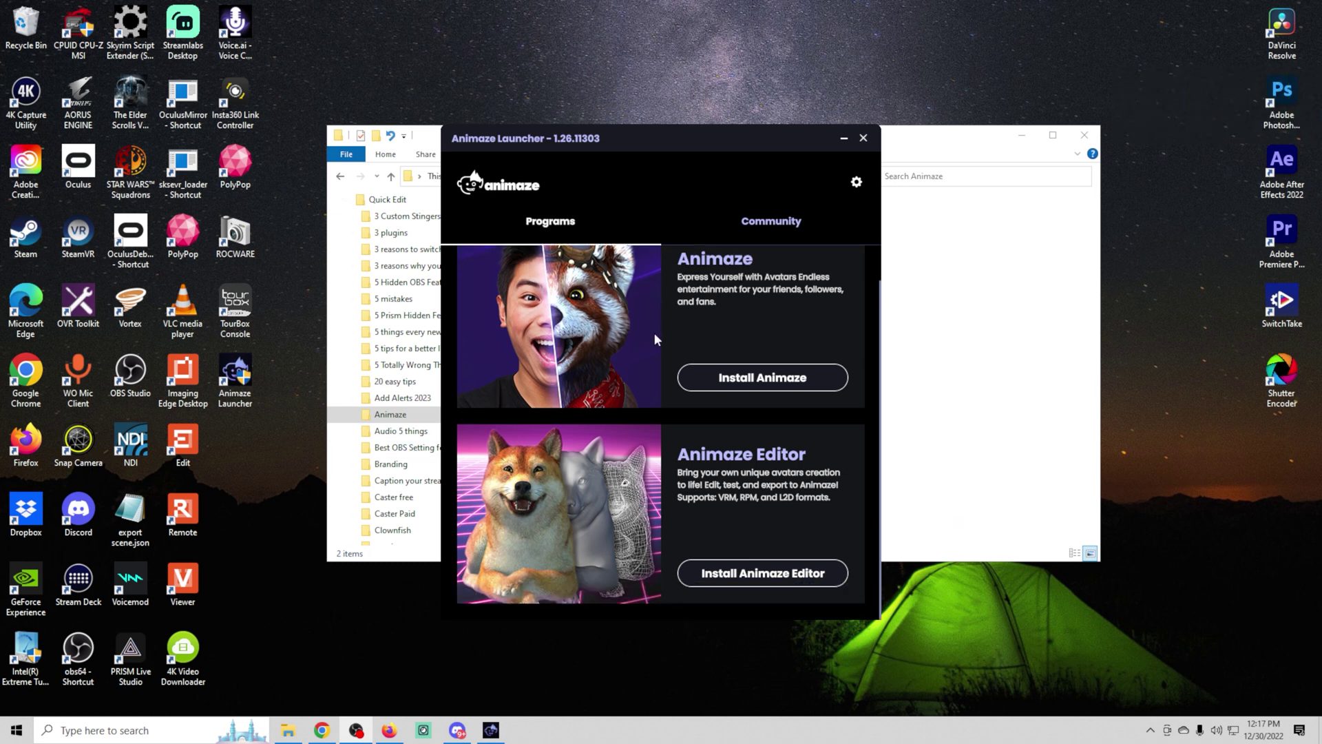
scroll(647, 362, up, 1)
scroll(784, 379, down, 1)
click(784, 379)
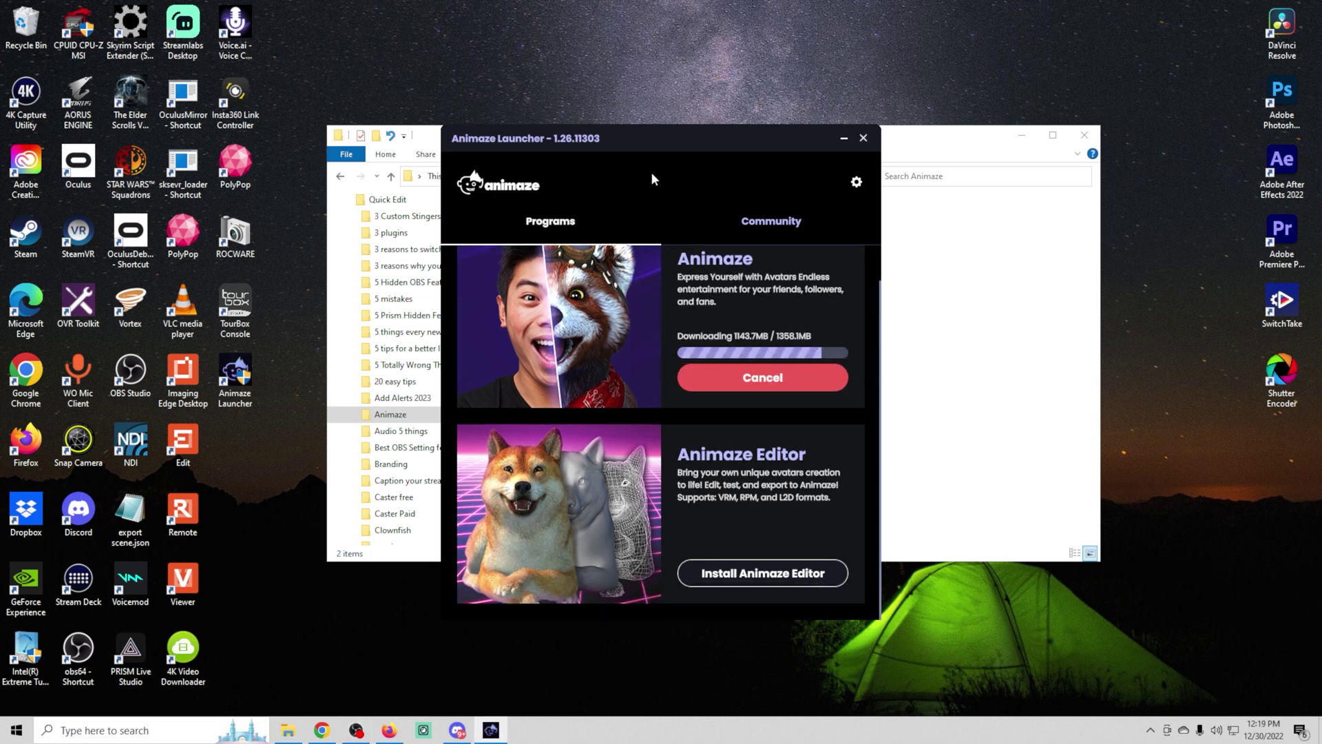
click(756, 376)
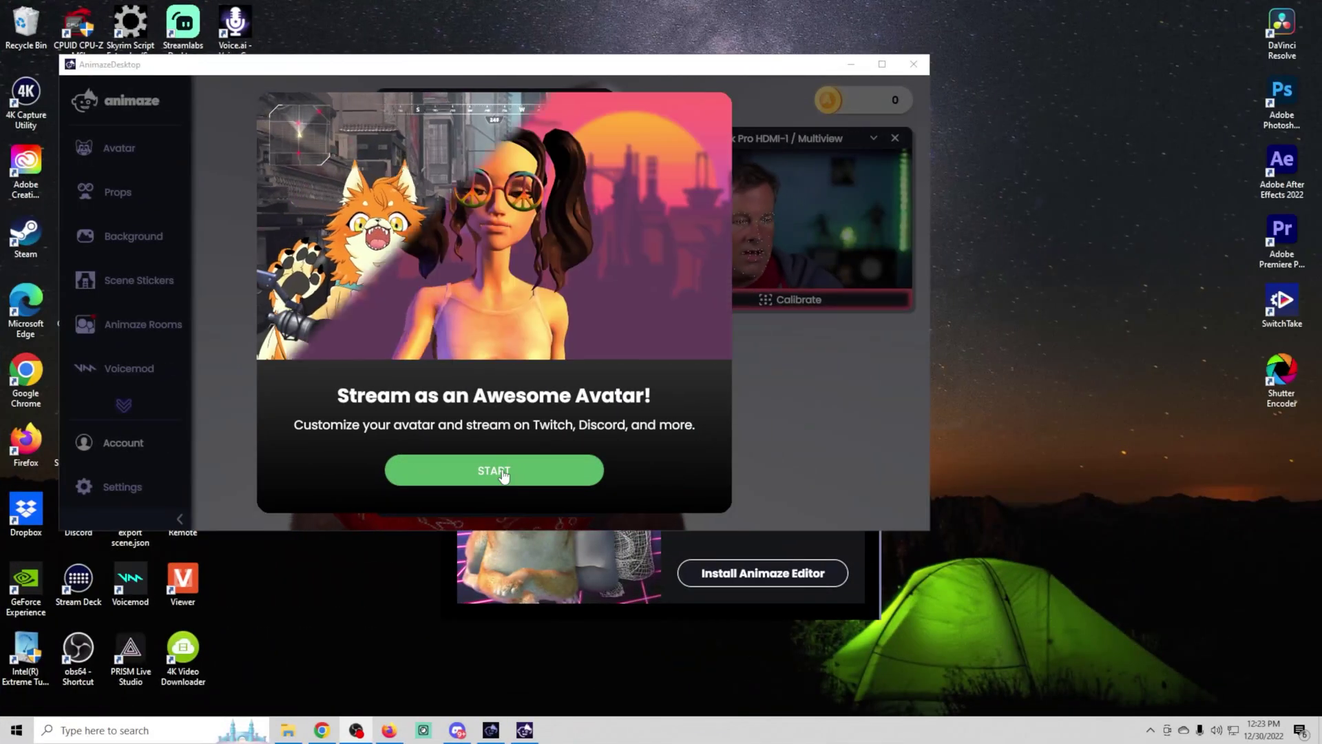
Dismiss the Animaze welcome screen and open NVIDIA's Maxine SDK download page.
click(503, 471)
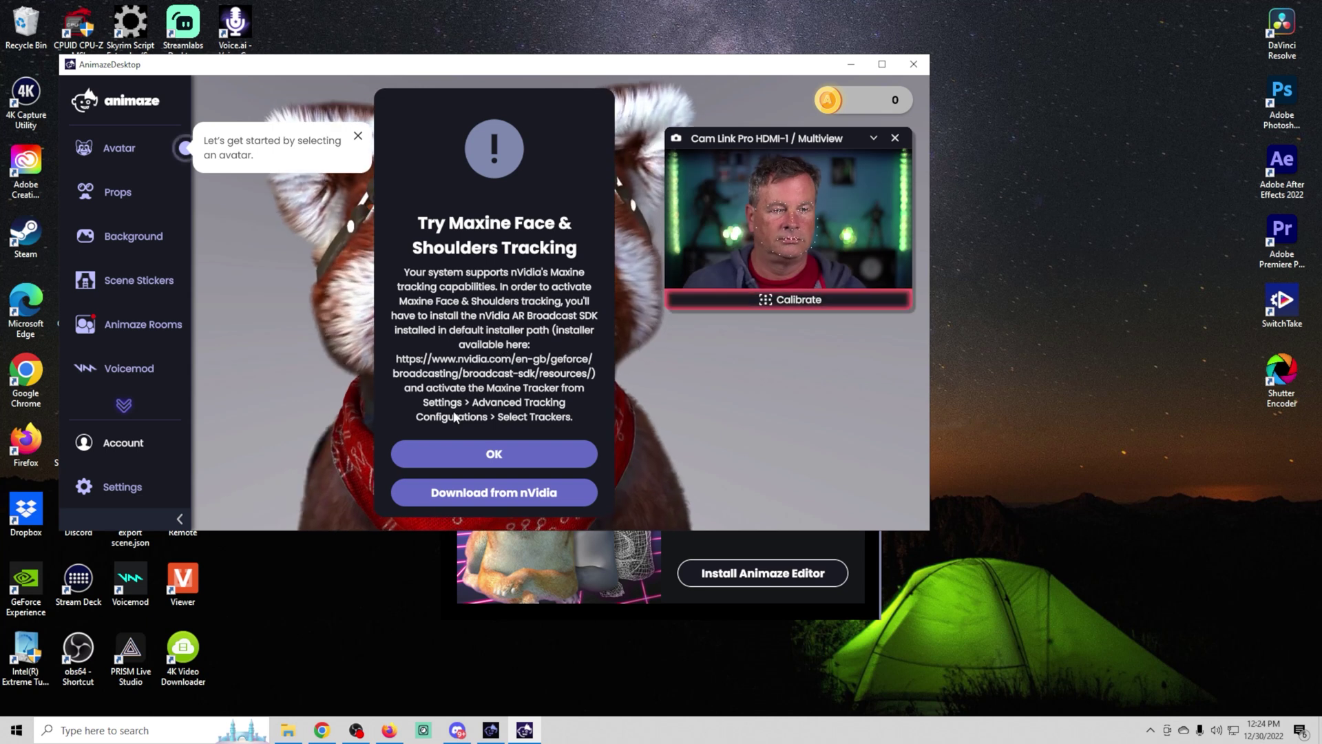
click(494, 492)
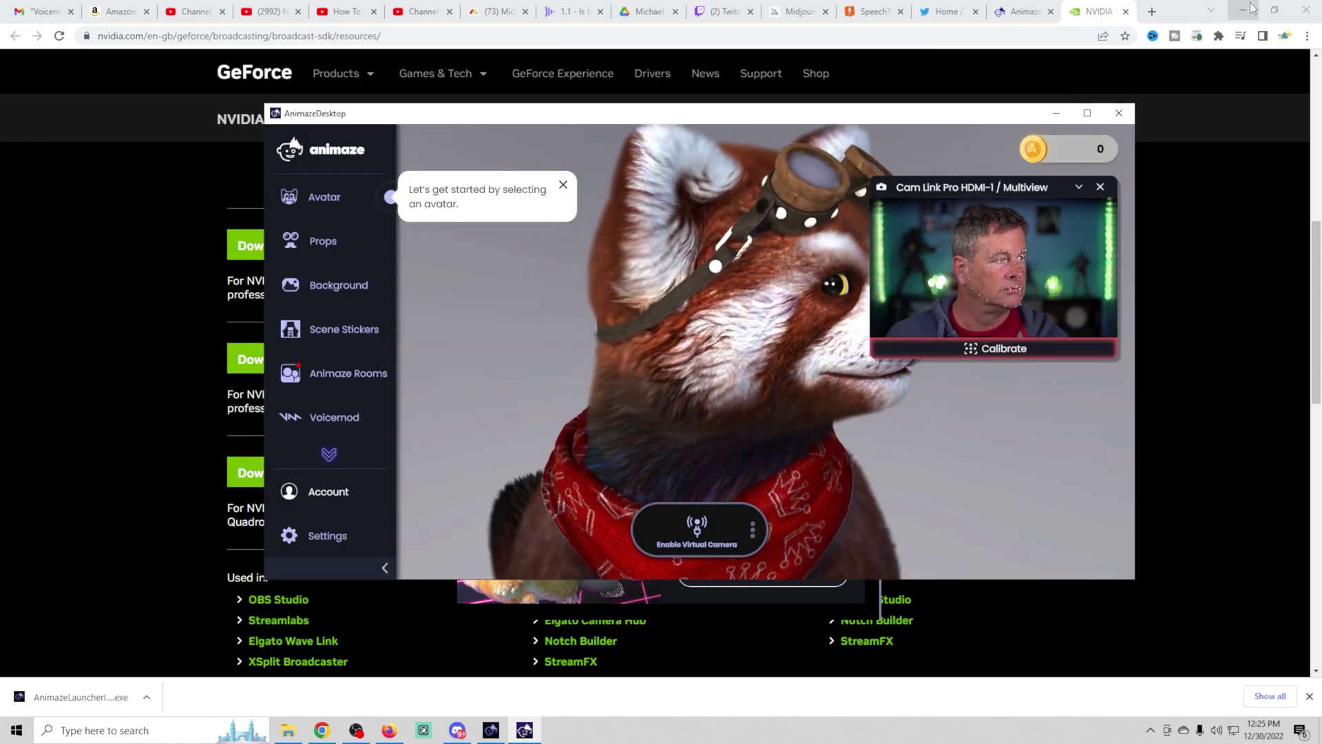
Minimize the browser, move the Animaze window up-left, and load the Albert avatar.
click(1251, 8)
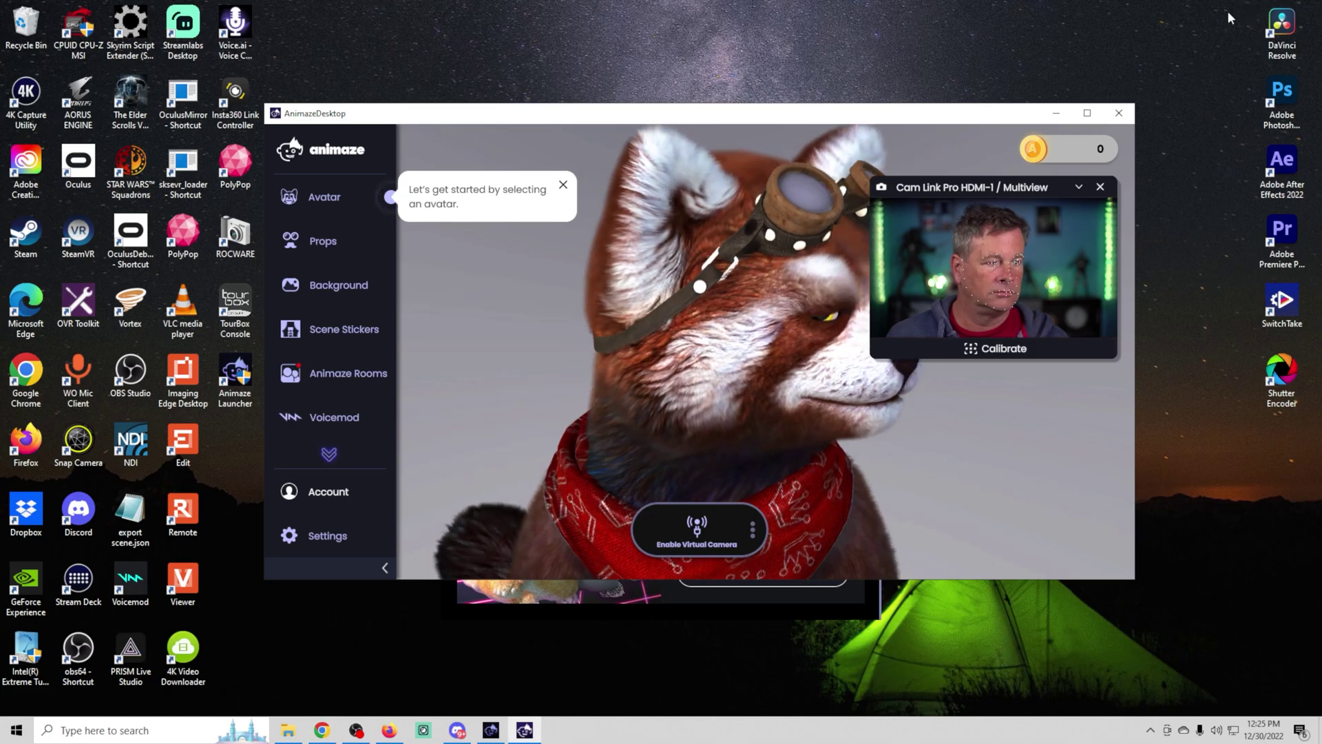
drag(723, 118, 647, 77)
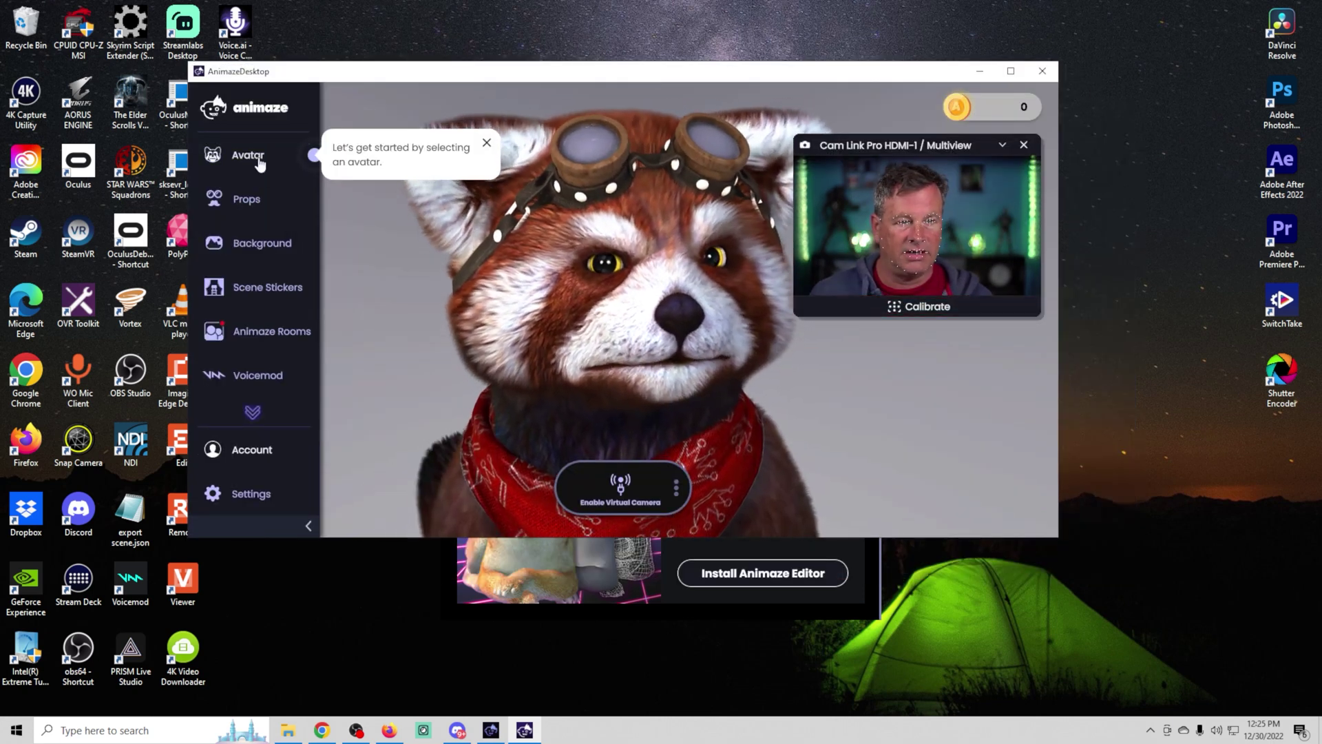
click(279, 163)
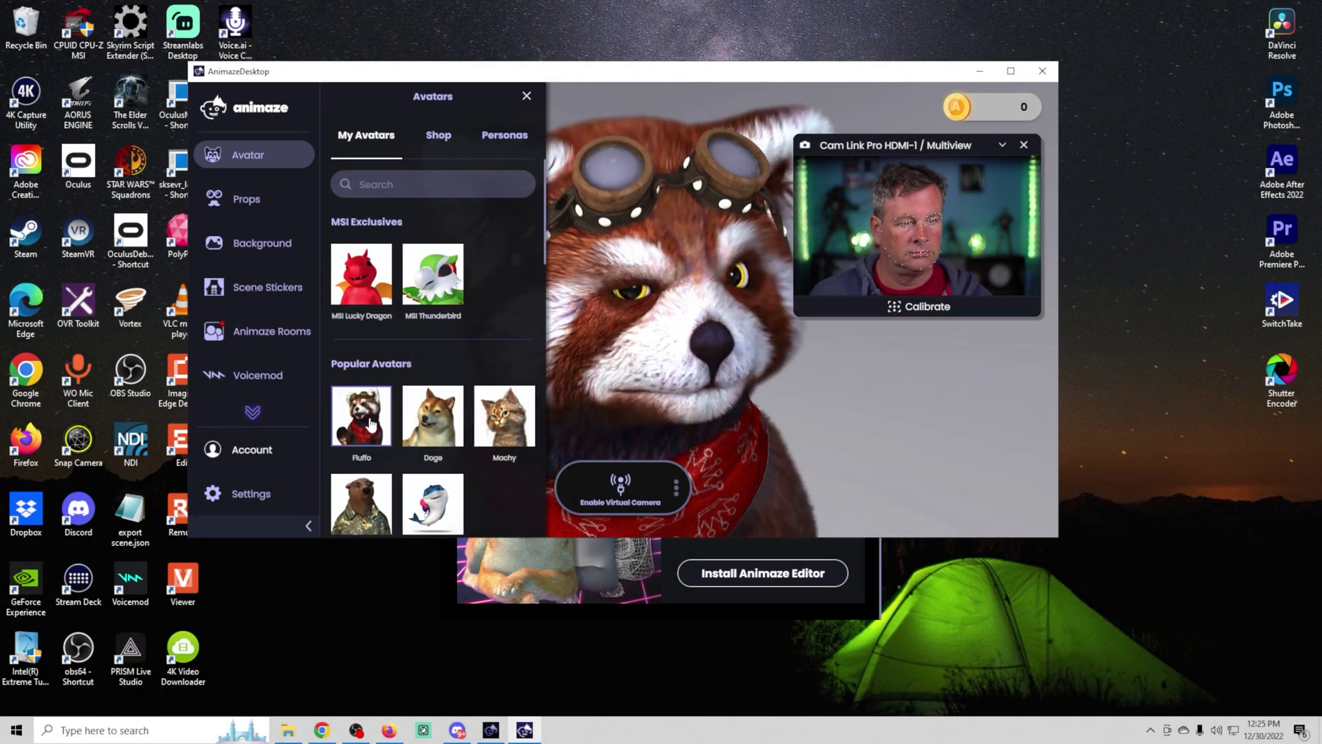
scroll(445, 365, down, 3)
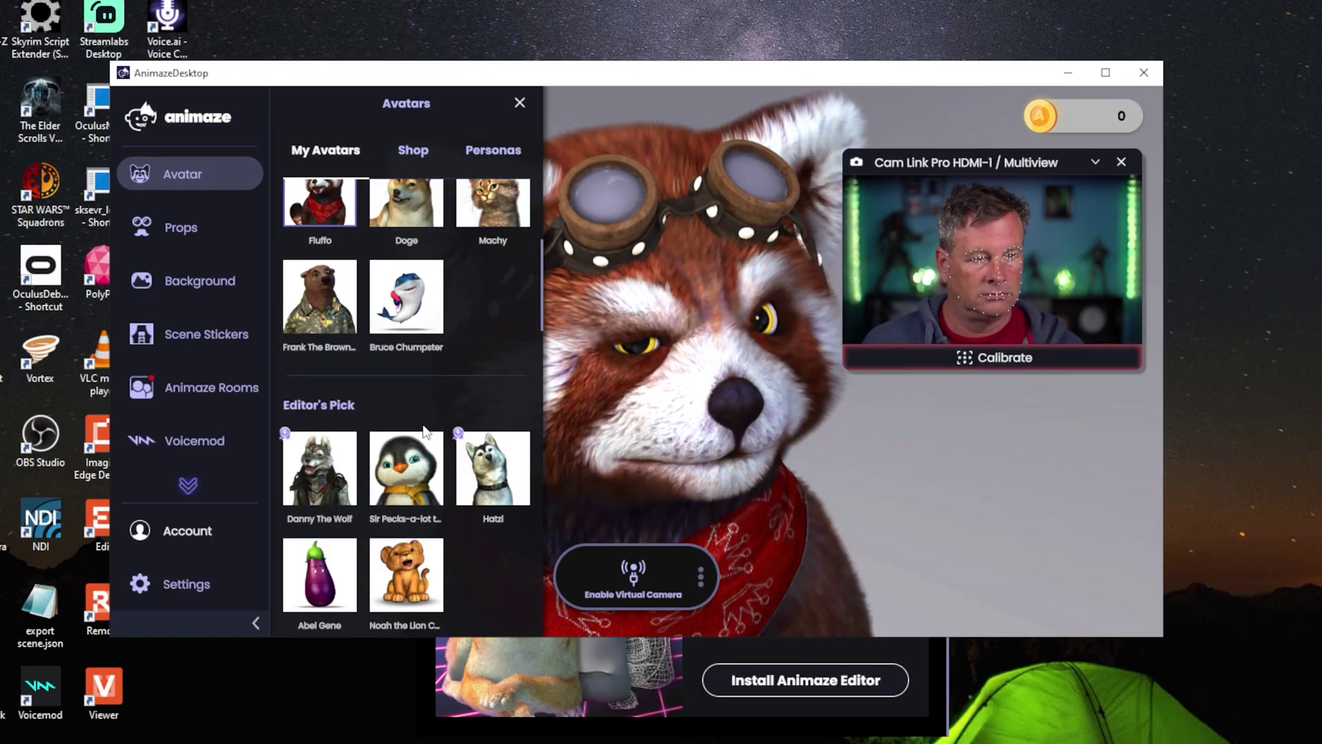
scroll(425, 432, down, 8)
scroll(425, 432, up, 3)
click(469, 391)
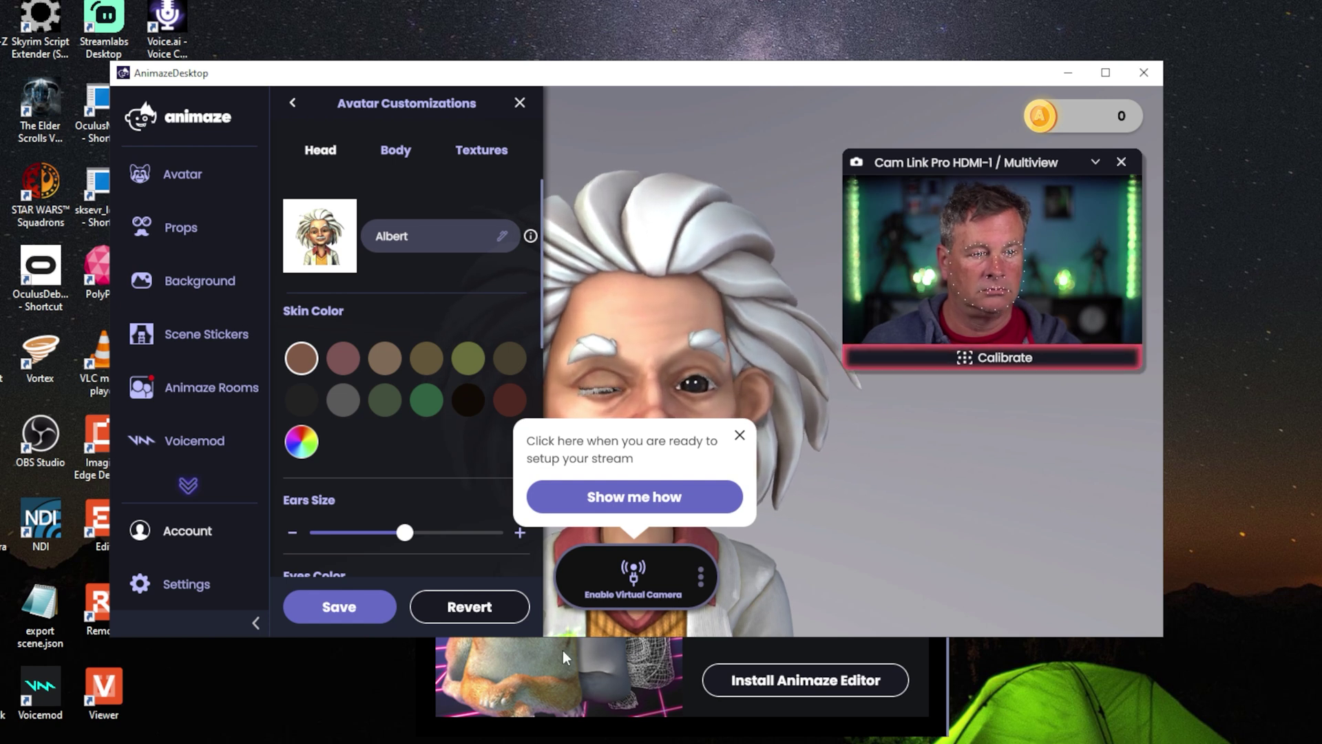
Dismiss the stream tip and try two more avatars, including the sailor-suited chibi.
click(740, 438)
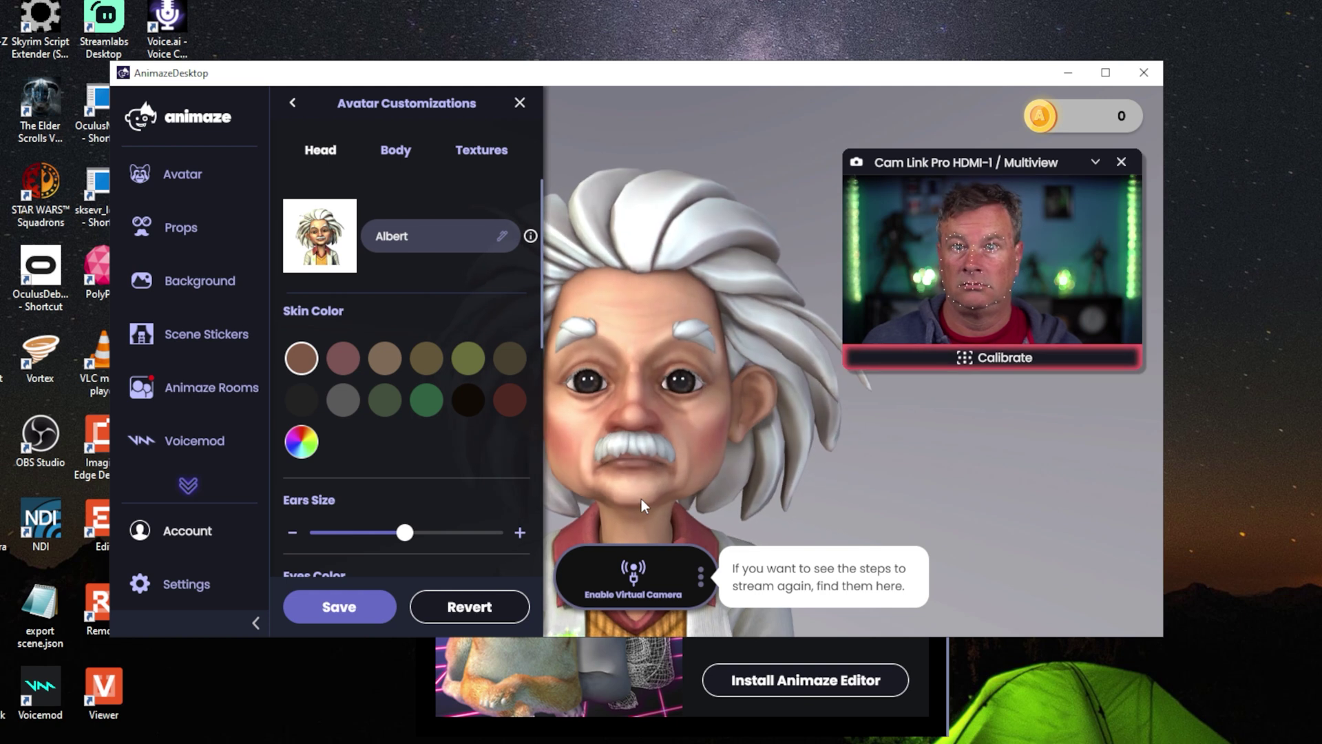
click(182, 174)
click(500, 425)
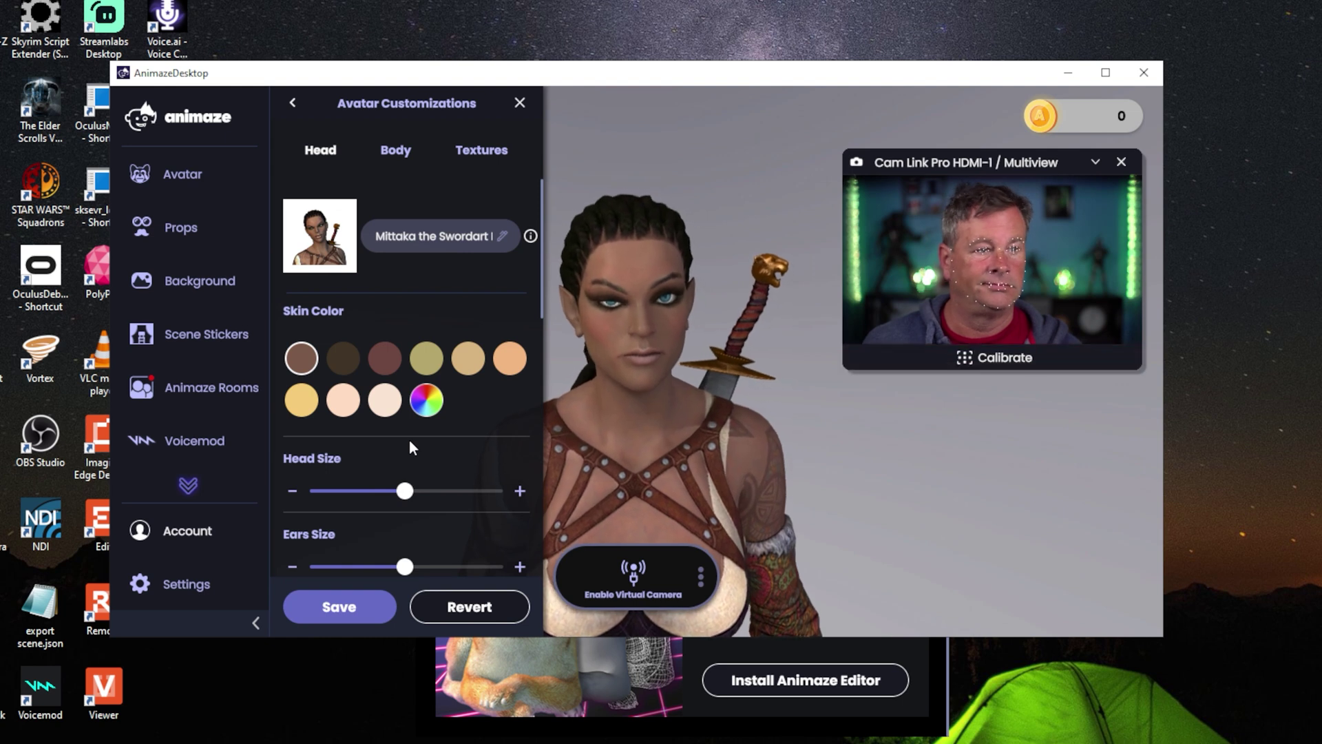
click(293, 103)
scroll(319, 413, down, 10)
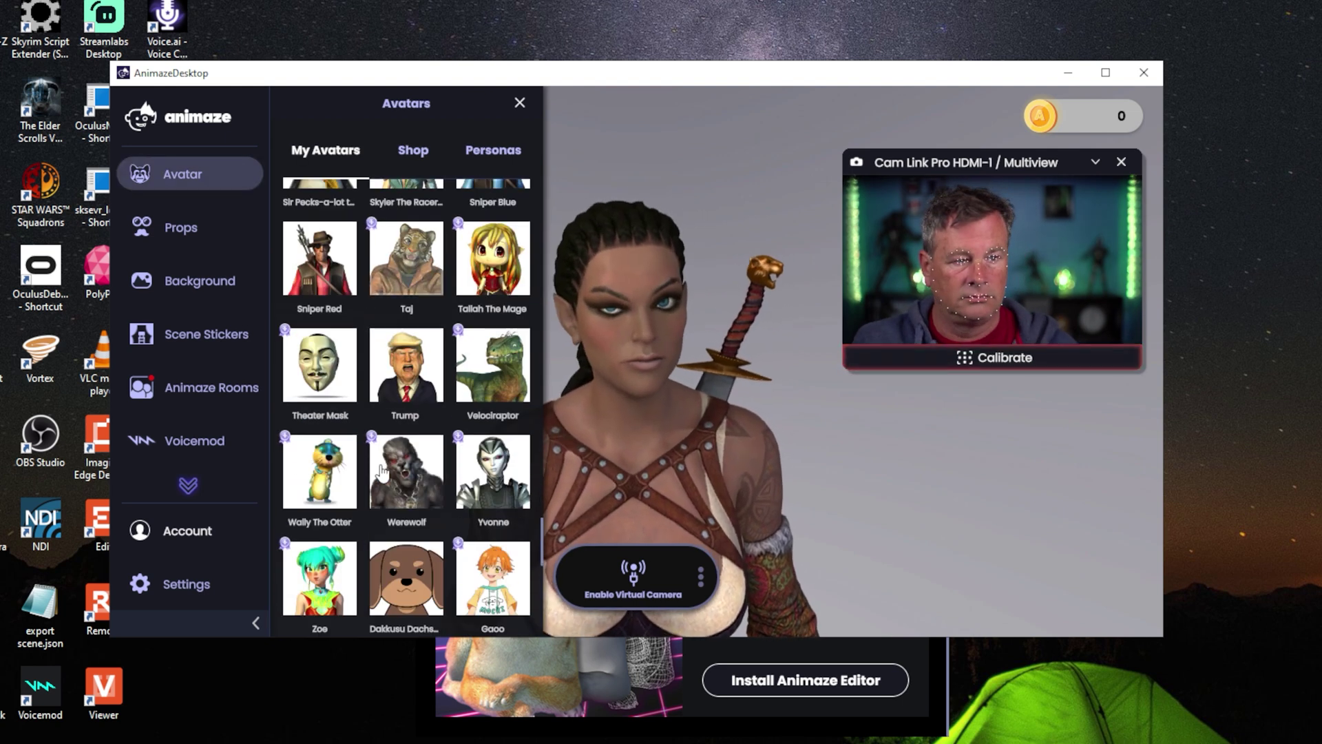
click(319, 412)
Pick Santa from the avatar list as the final avatar.
click(293, 103)
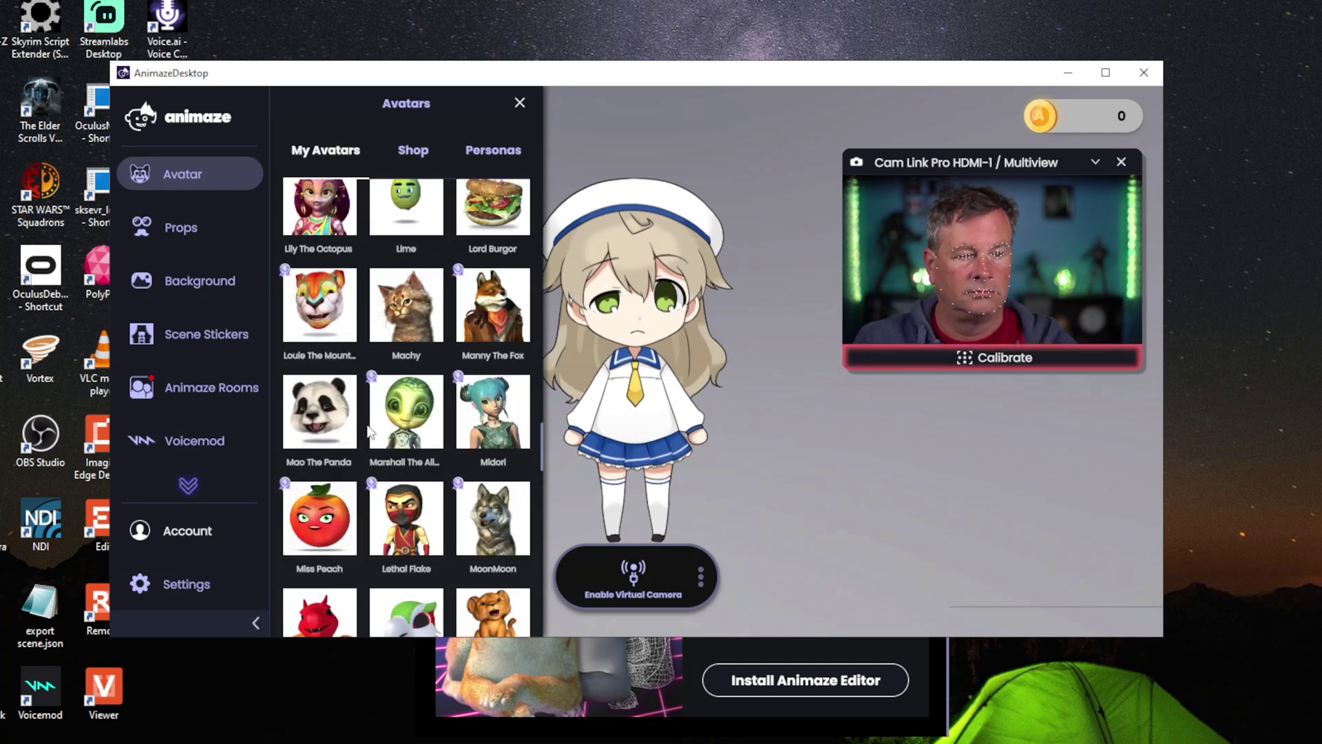
scroll(420, 398, down, 10)
click(421, 398)
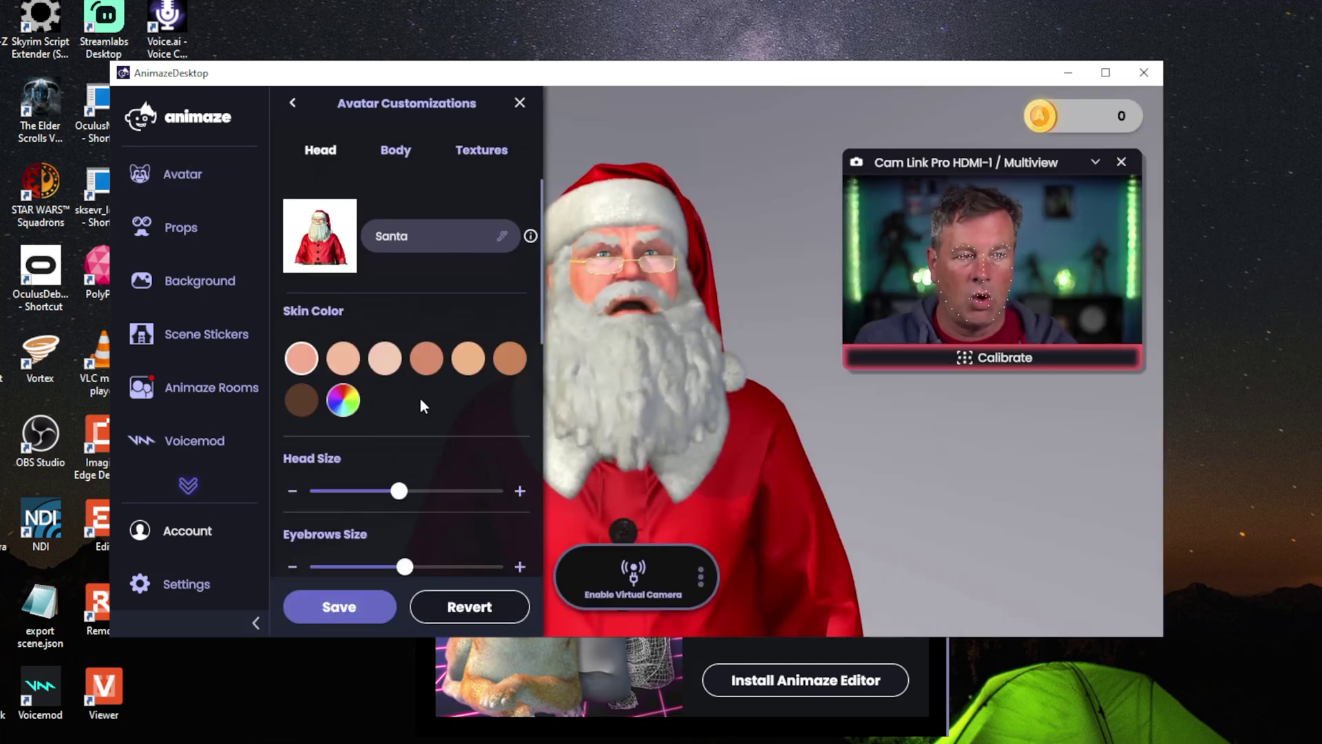
click(178, 234)
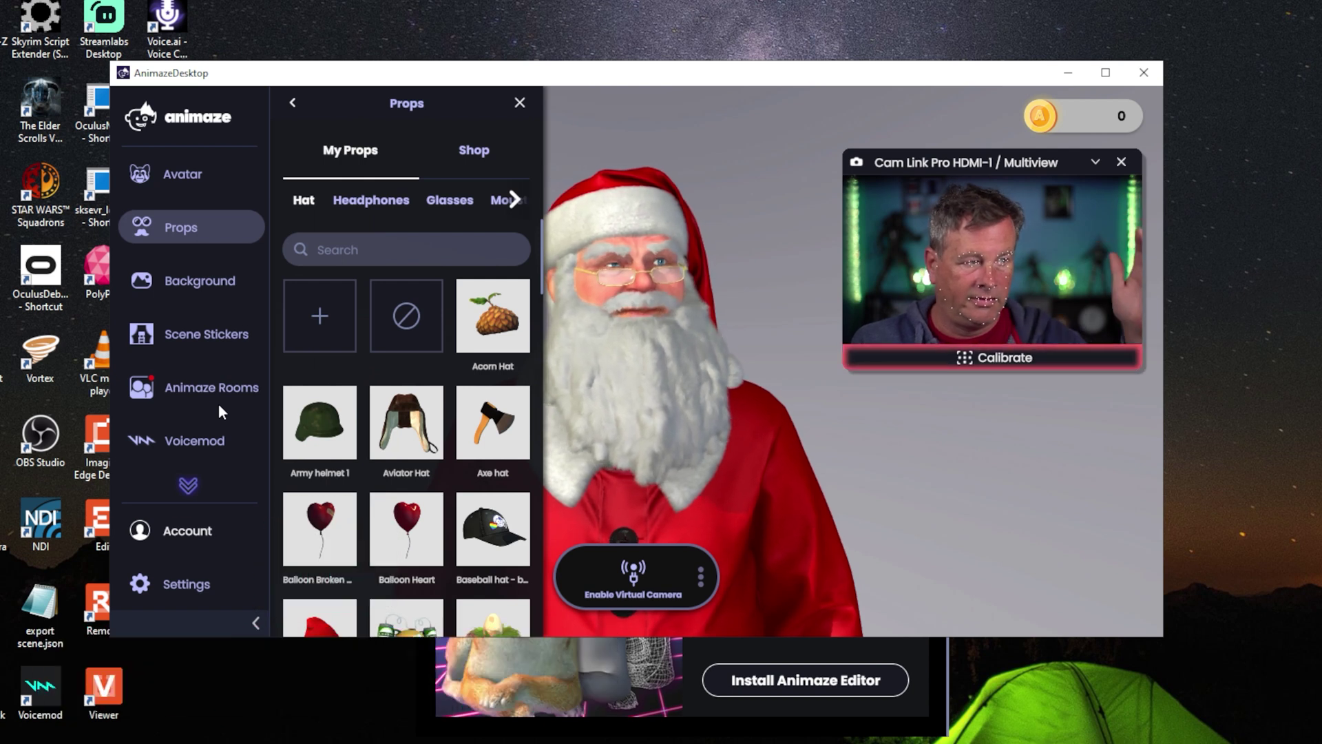
click(513, 451)
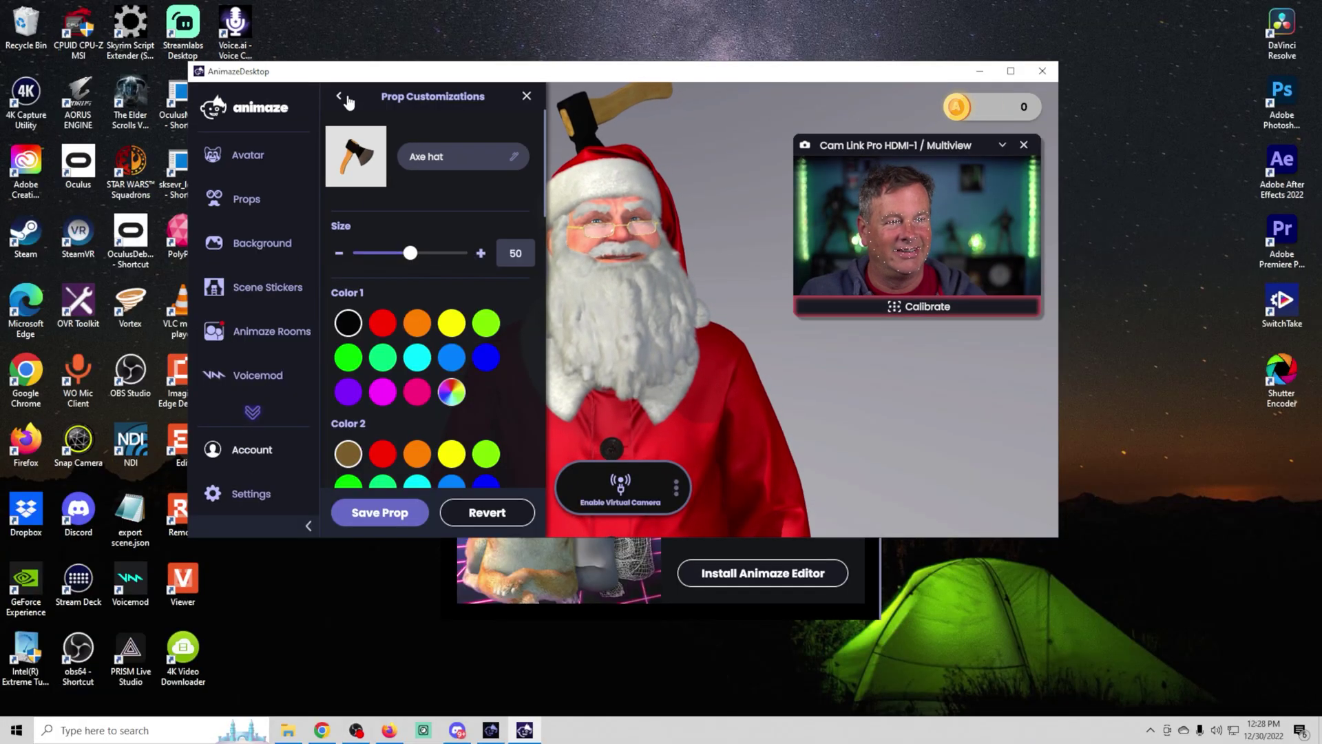
click(346, 105)
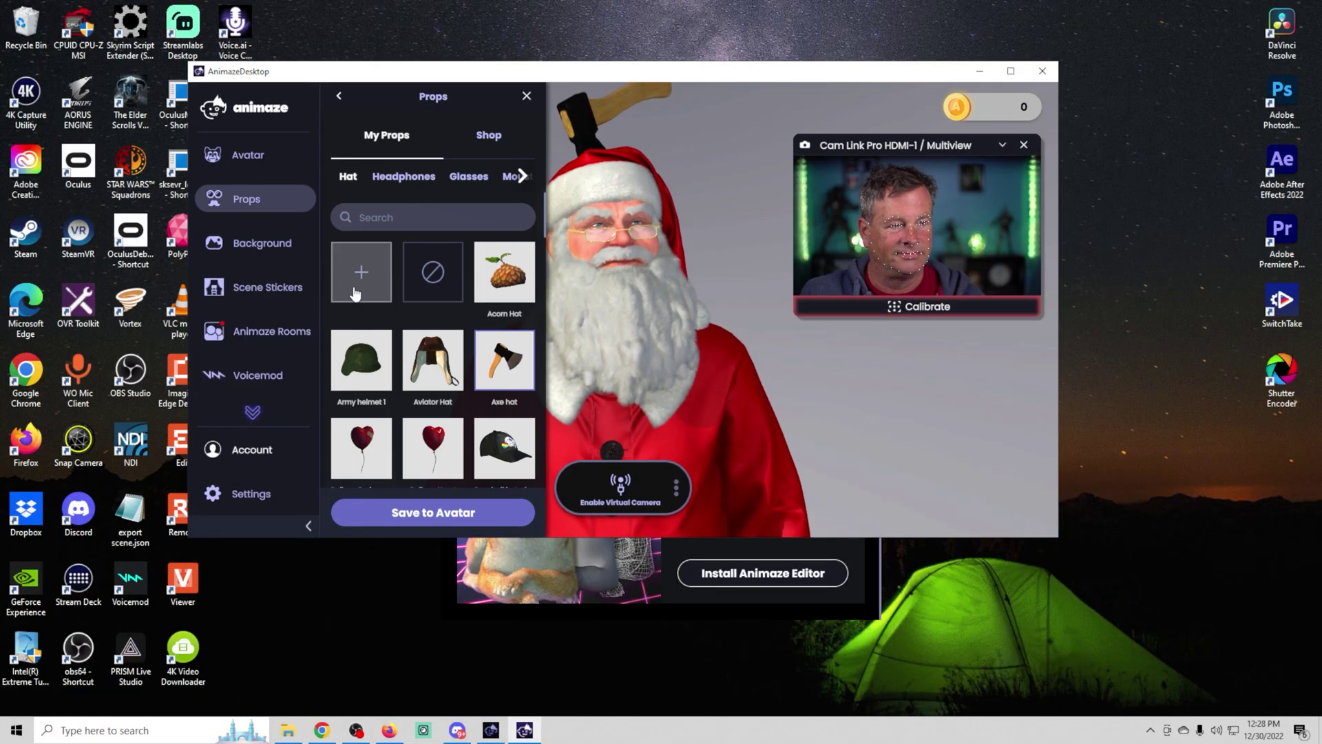
click(504, 360)
key(Escape)
scroll(460, 403, down, 5)
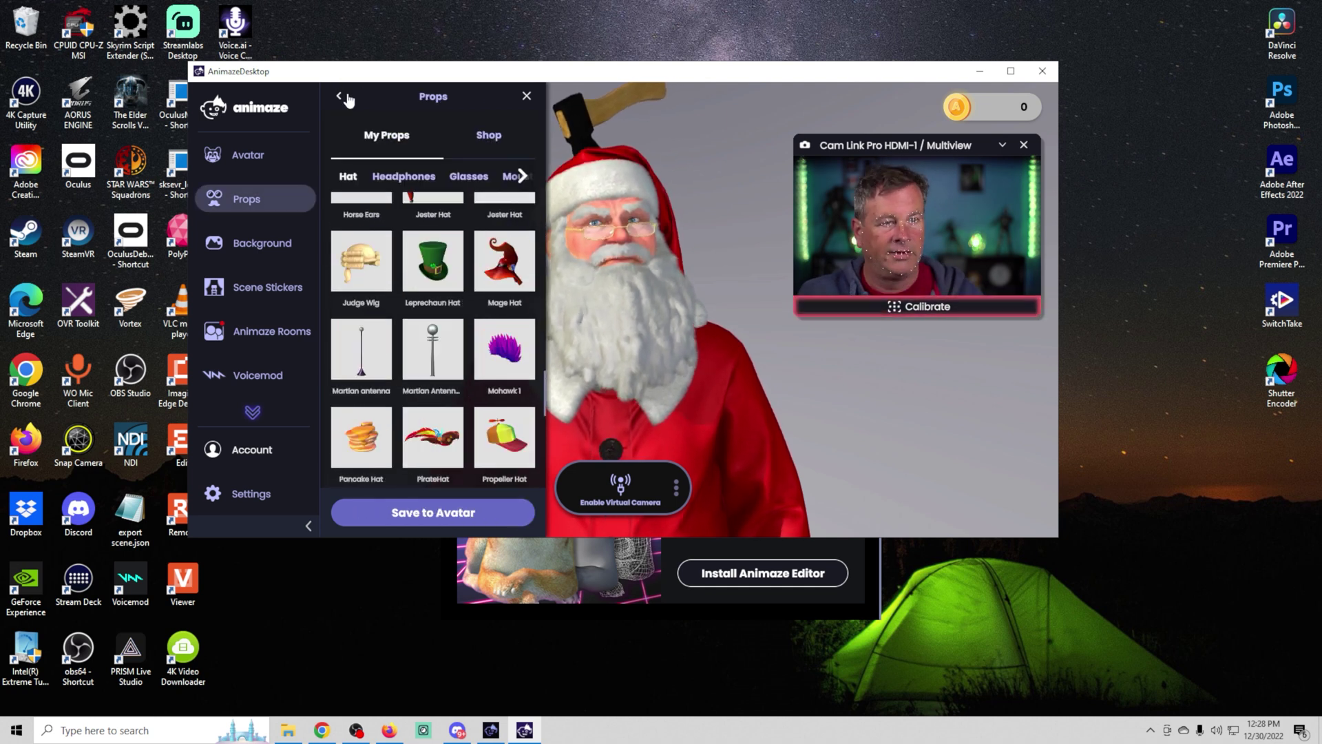
click(339, 96)
click(633, 439)
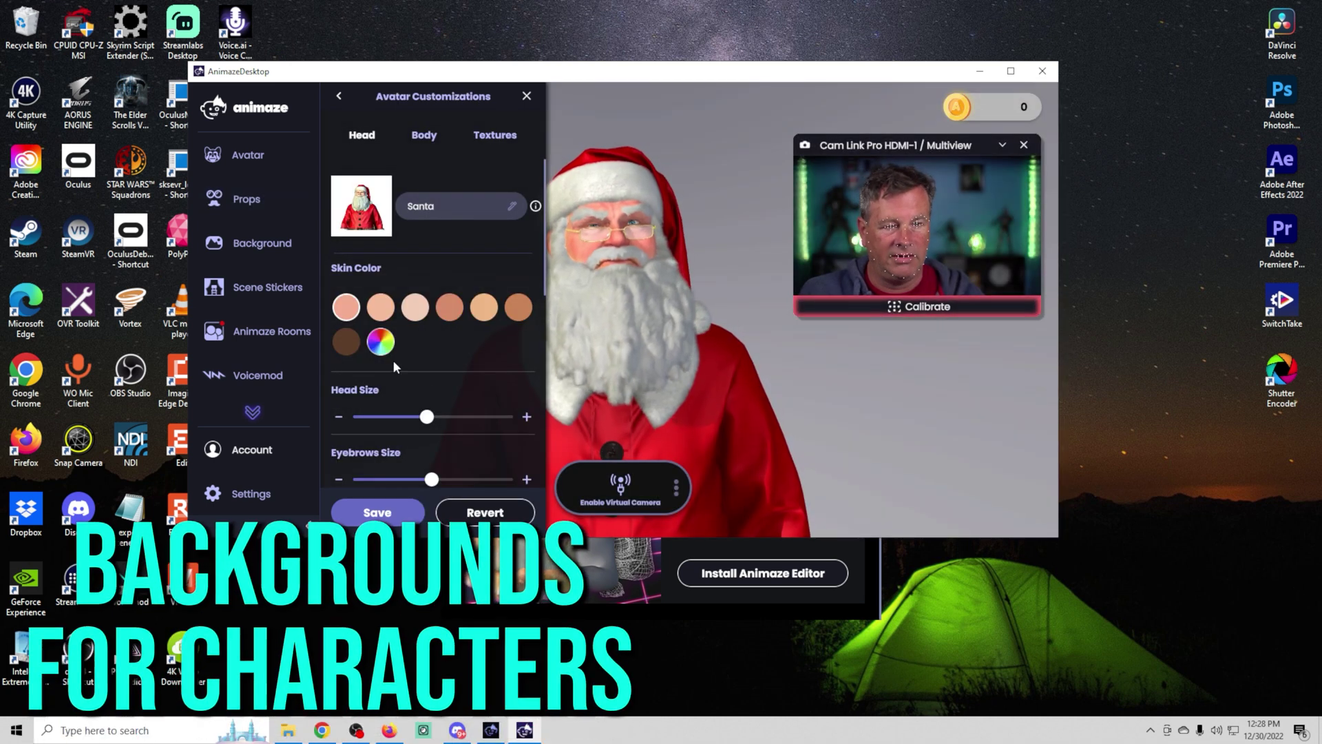
click(258, 246)
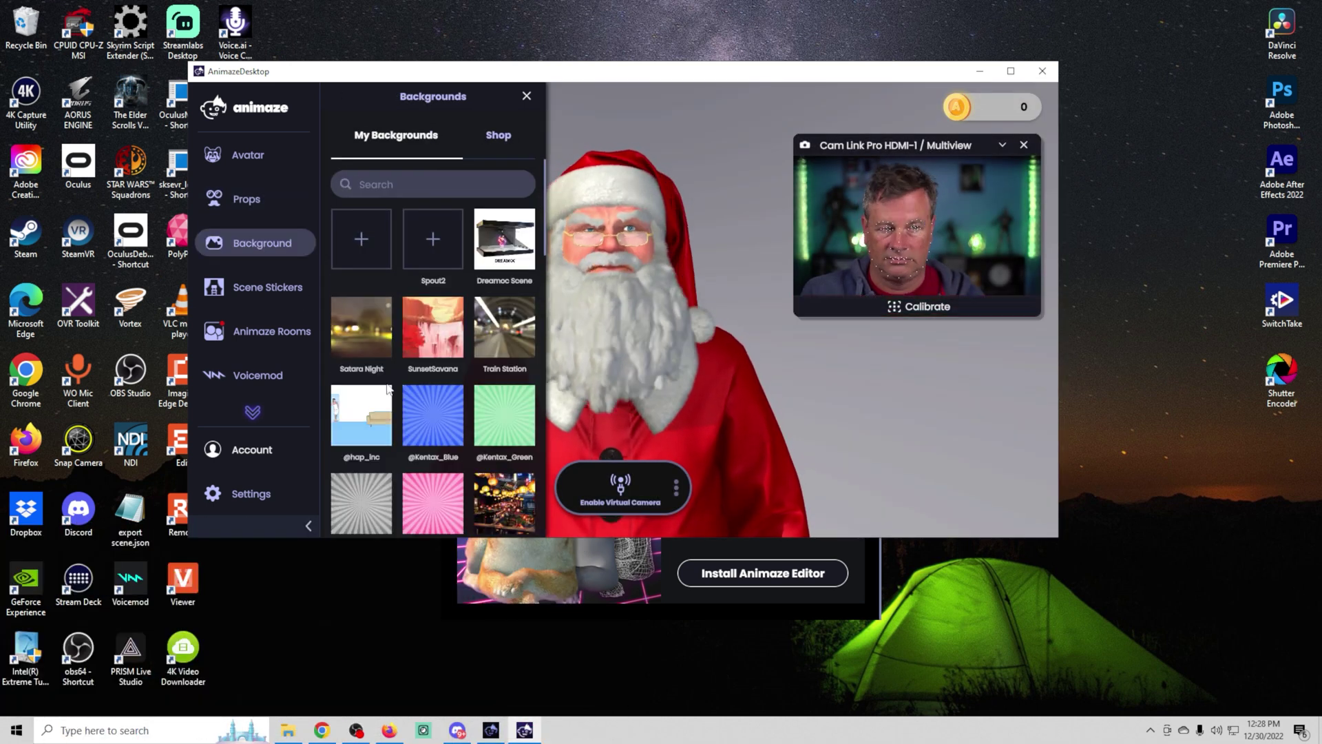
Close the Backgrounds list, enable the virtual camera, and dismiss the Learn to Stream walkthrough.
scroll(428, 406, down, 10)
scroll(384, 379, up, 10)
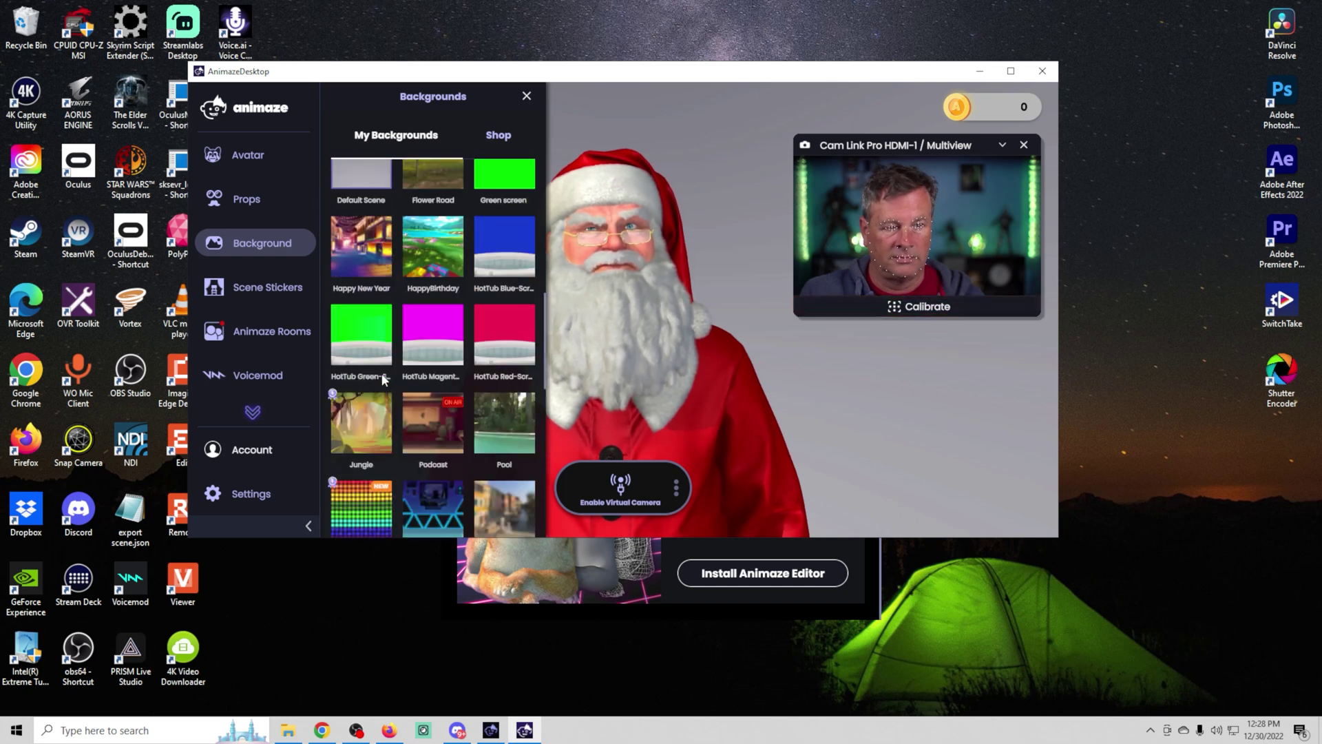
click(258, 243)
click(612, 505)
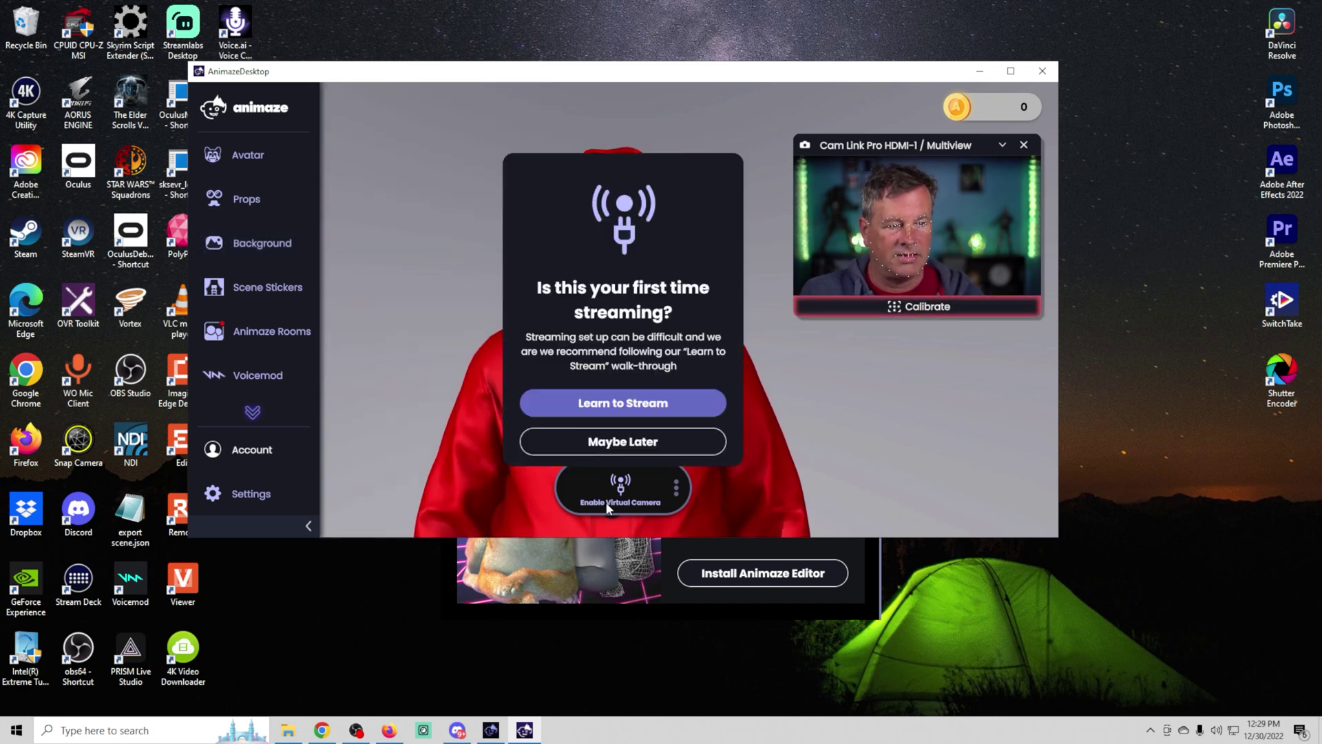
click(622, 405)
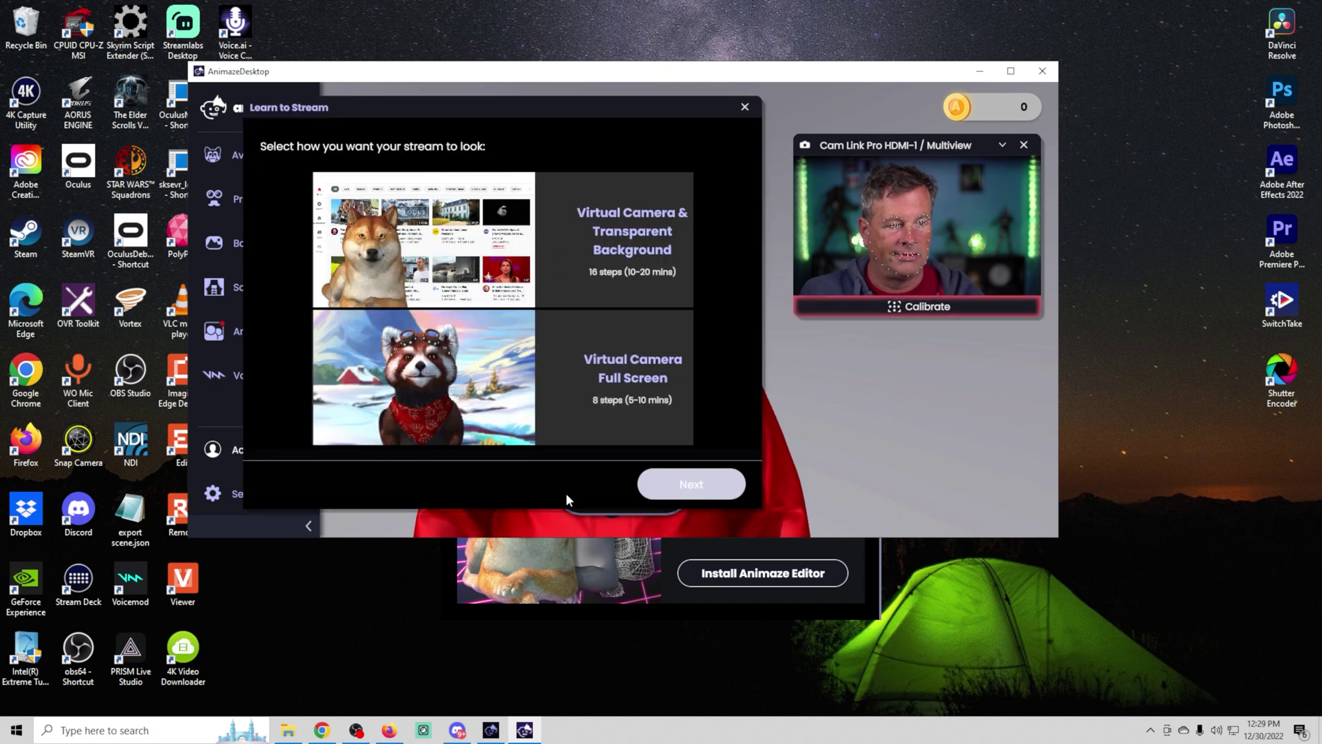
click(629, 521)
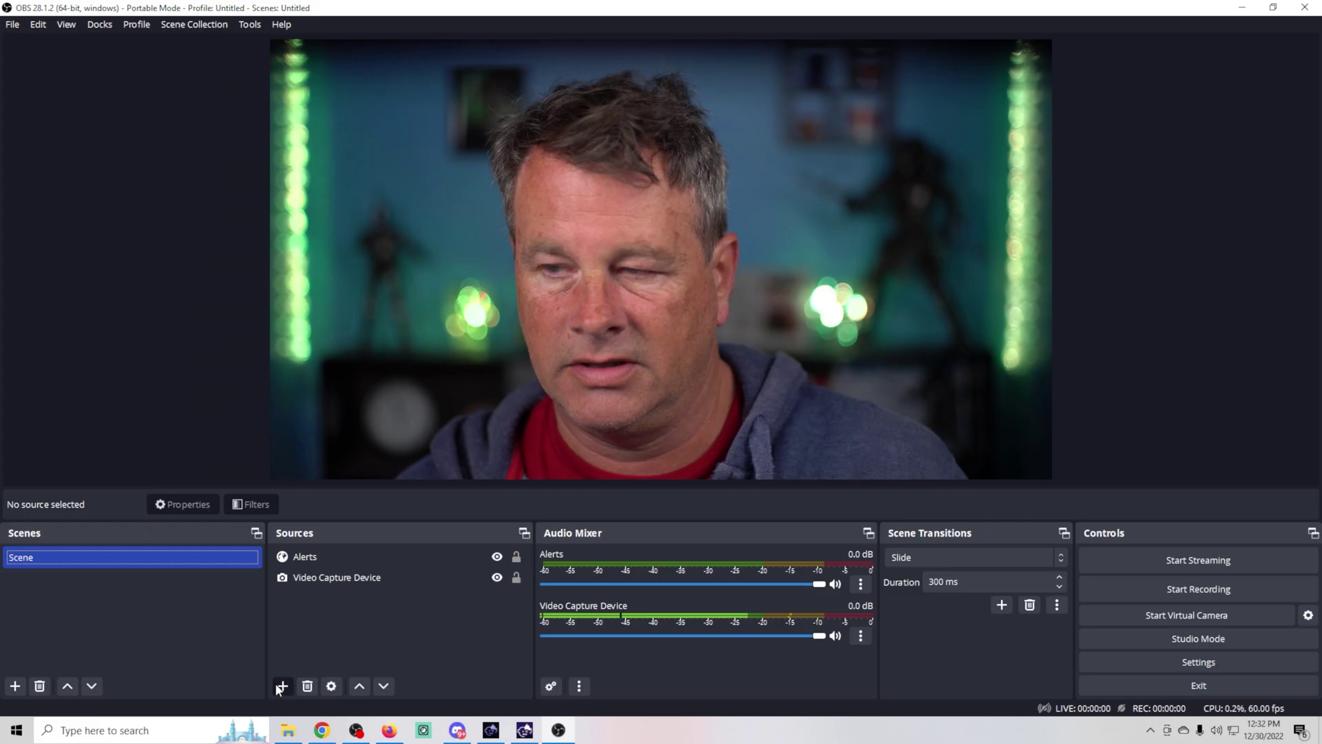
Add a Video Capture Device source named 'animaze' in OBS.
click(283, 686)
click(336, 601)
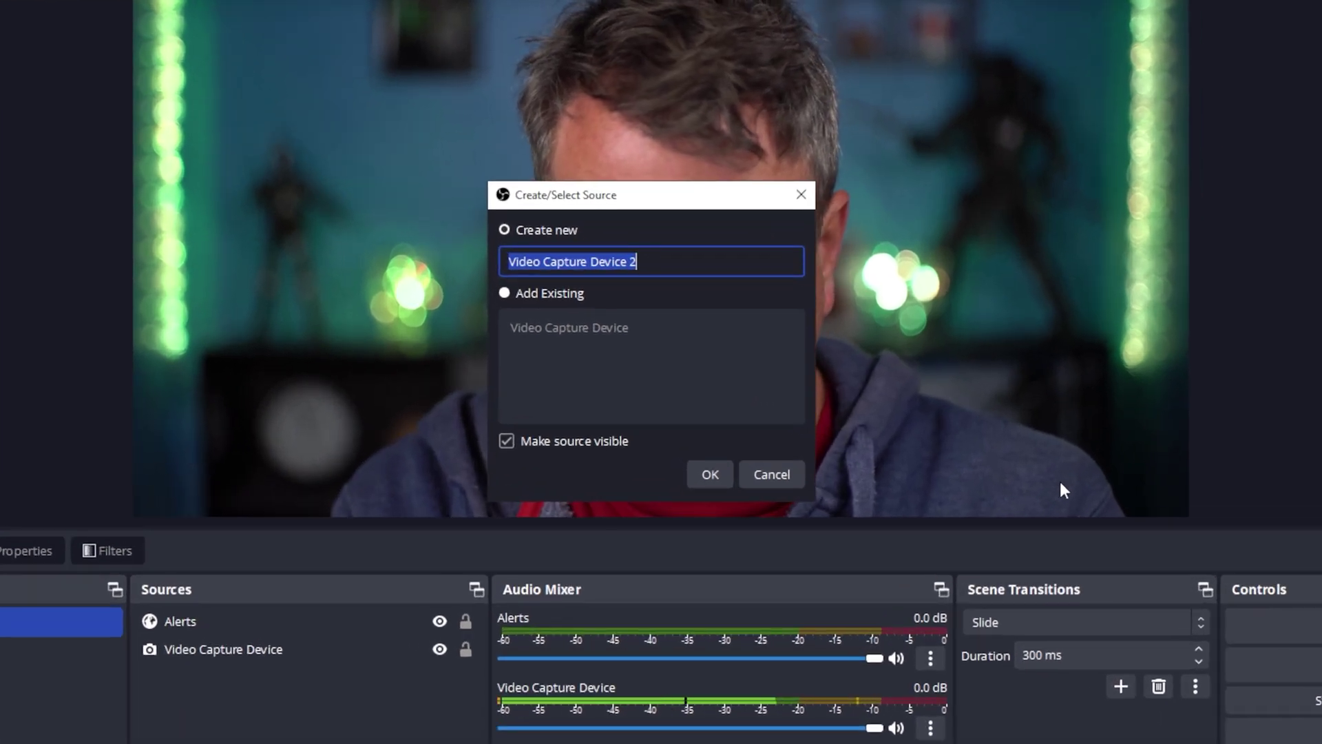
text(animaze)
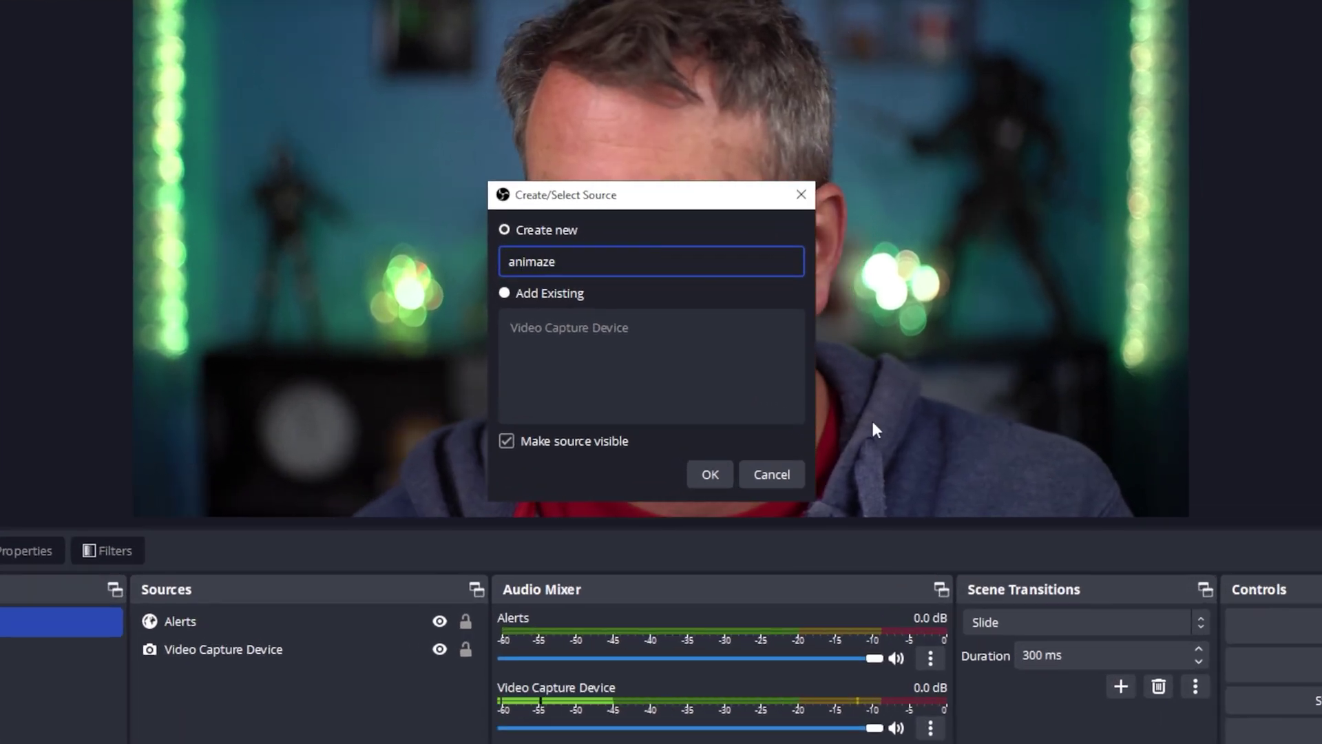
click(704, 476)
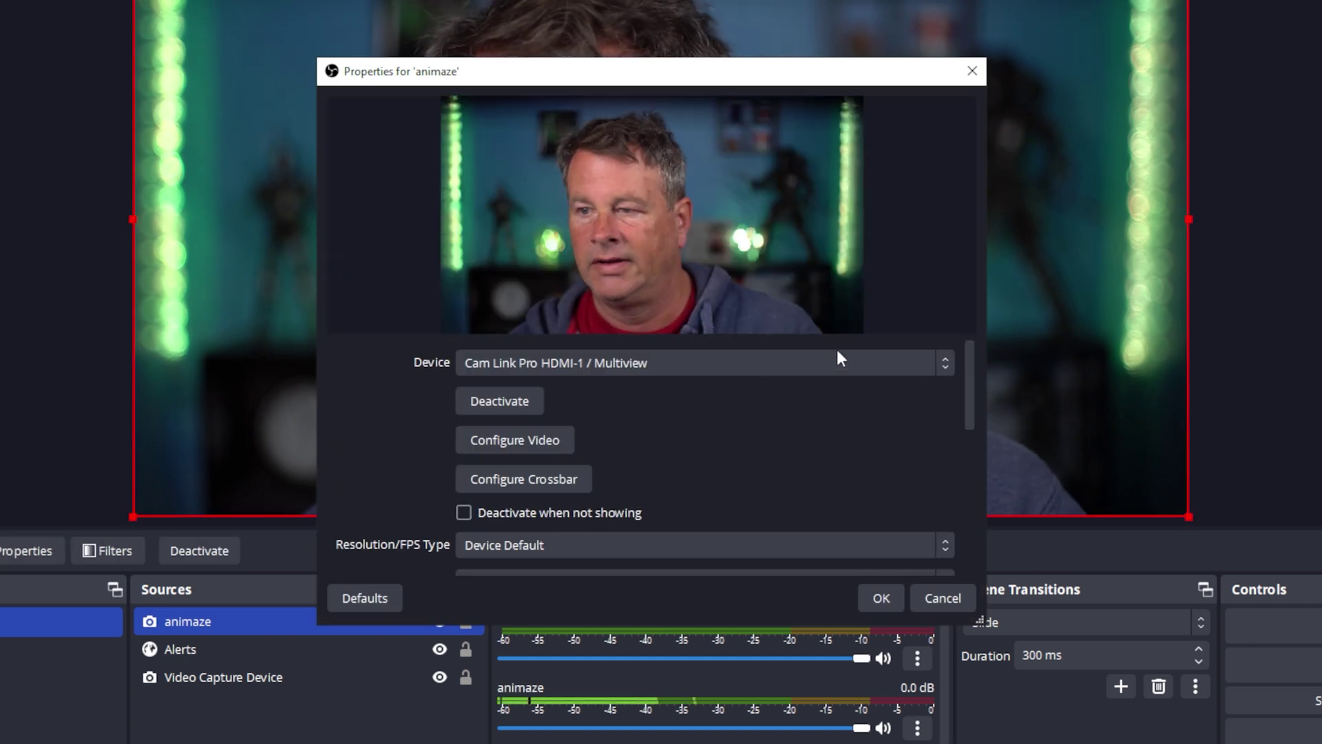
Set the animaze source's device to Animaze Virtual Camera and fit it to the canvas.
click(839, 357)
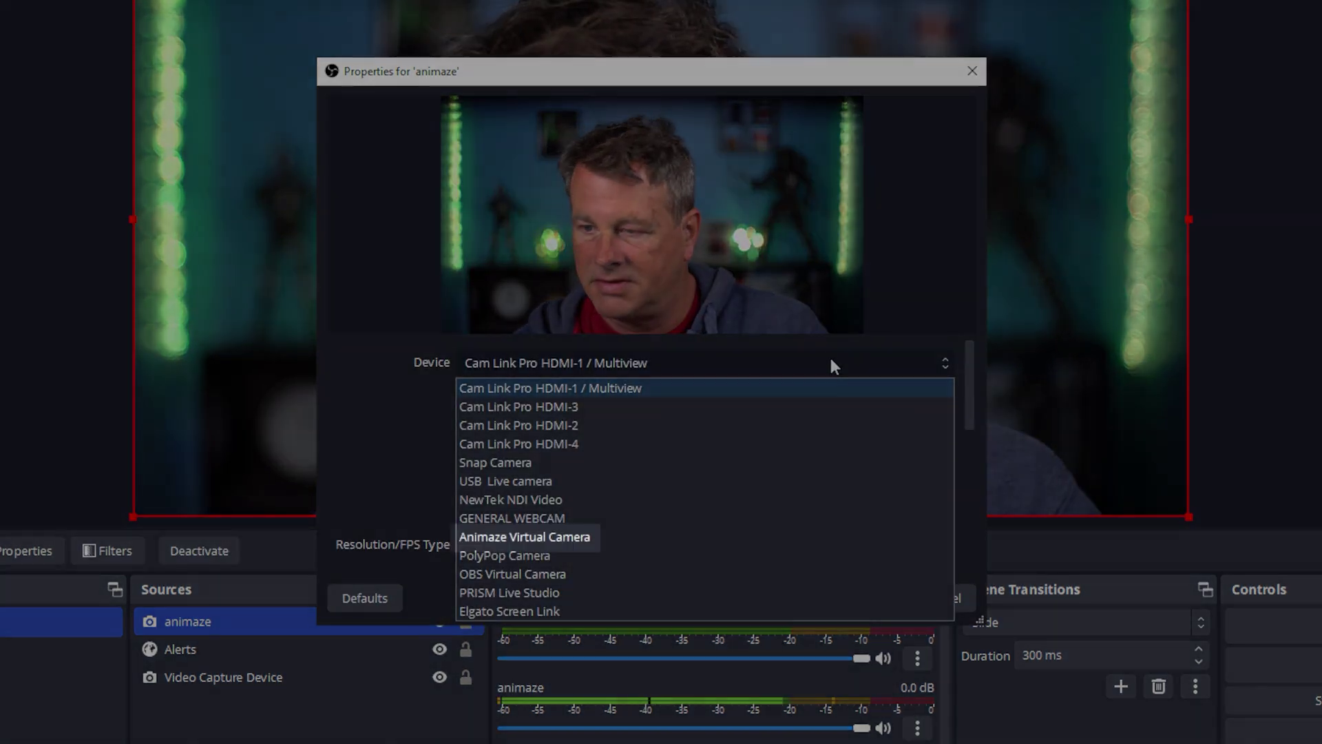
click(617, 535)
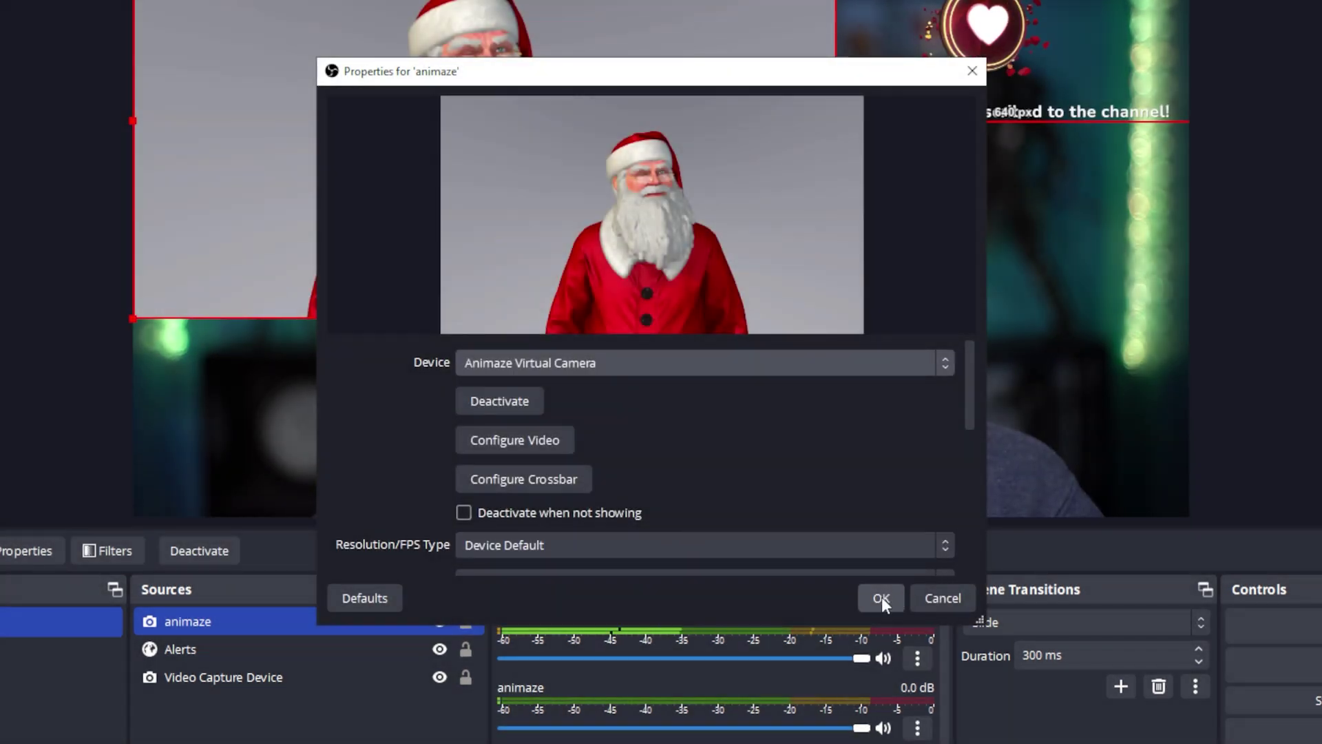
click(881, 598)
key(ctrl+f)
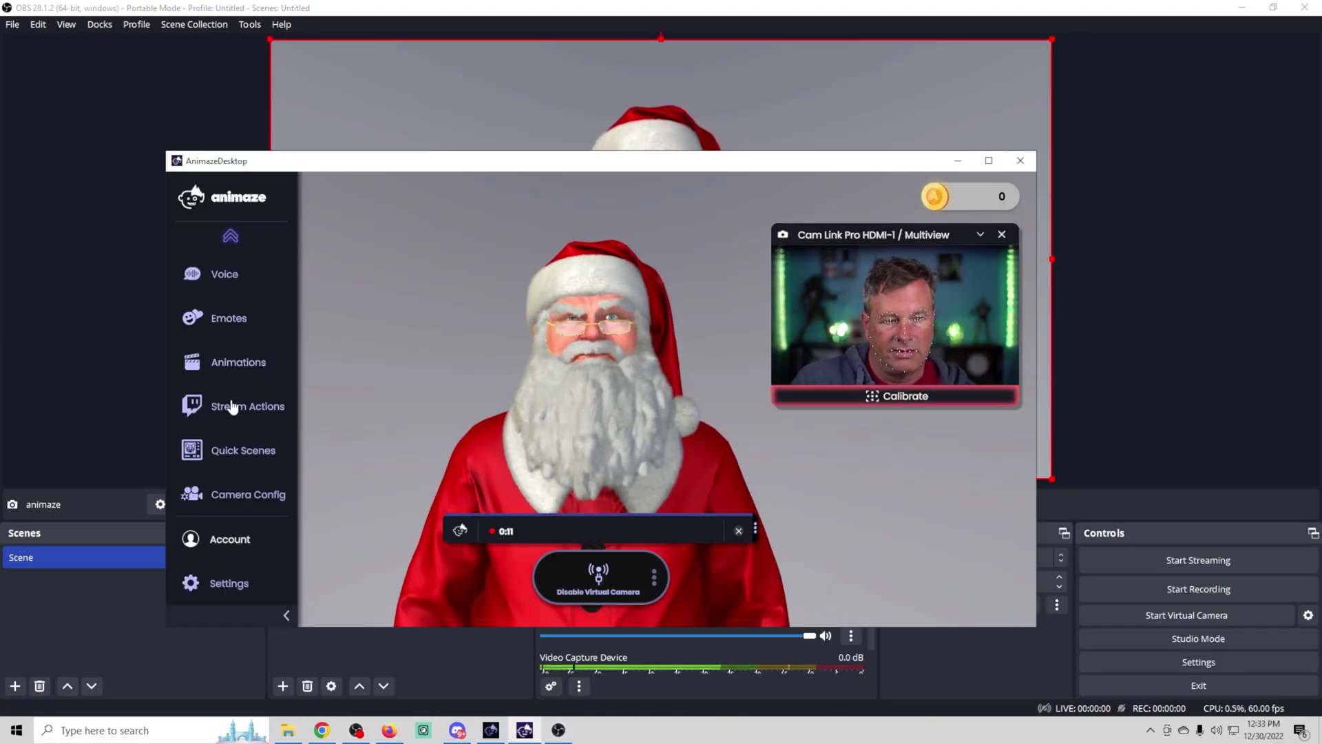
Apply the Green screen background from Animaze's Background list behind Santa.
click(232, 237)
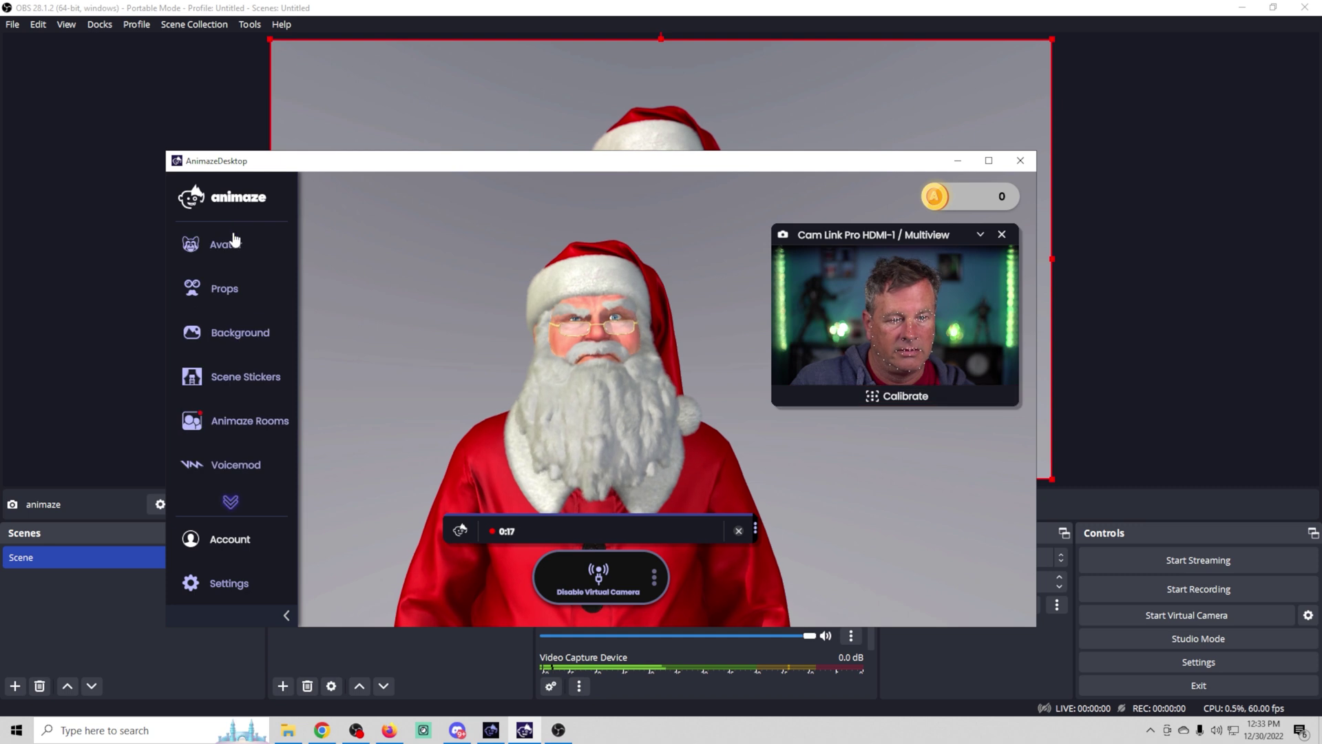
click(223, 337)
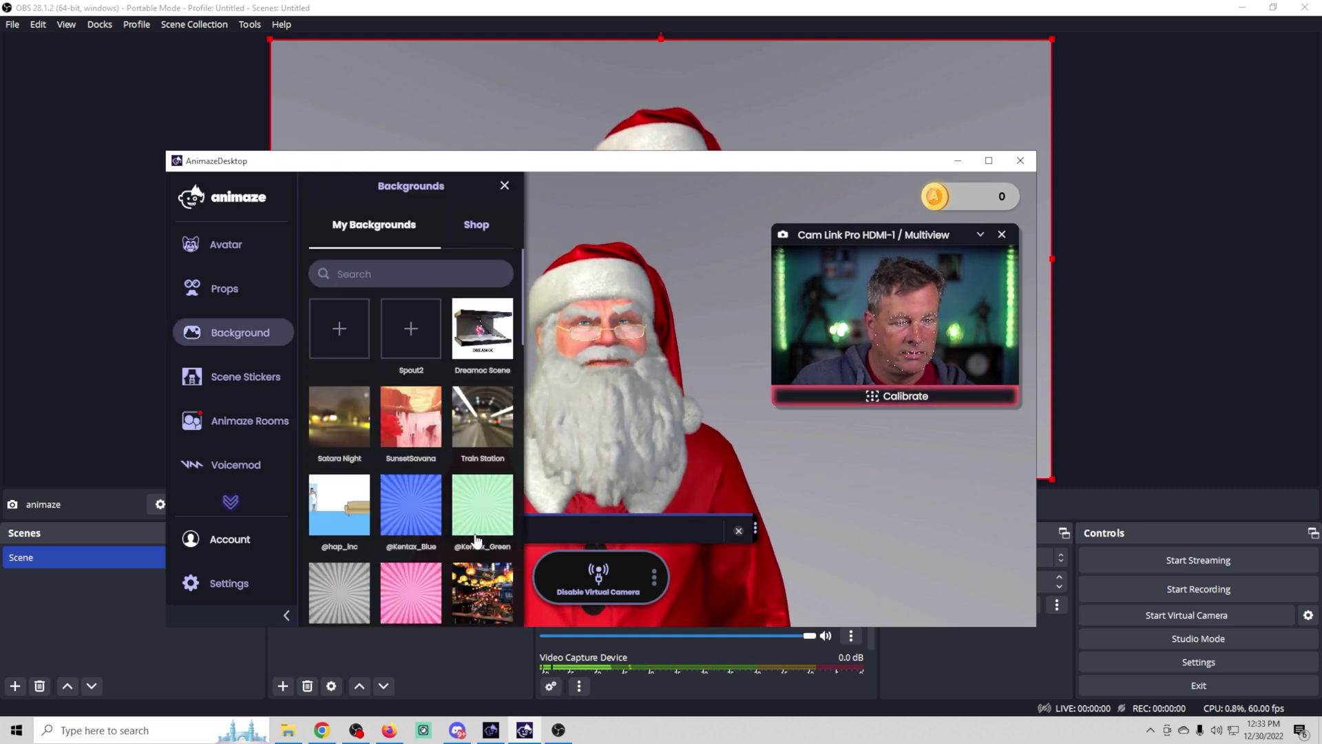
scroll(468, 469, down, 3)
click(470, 443)
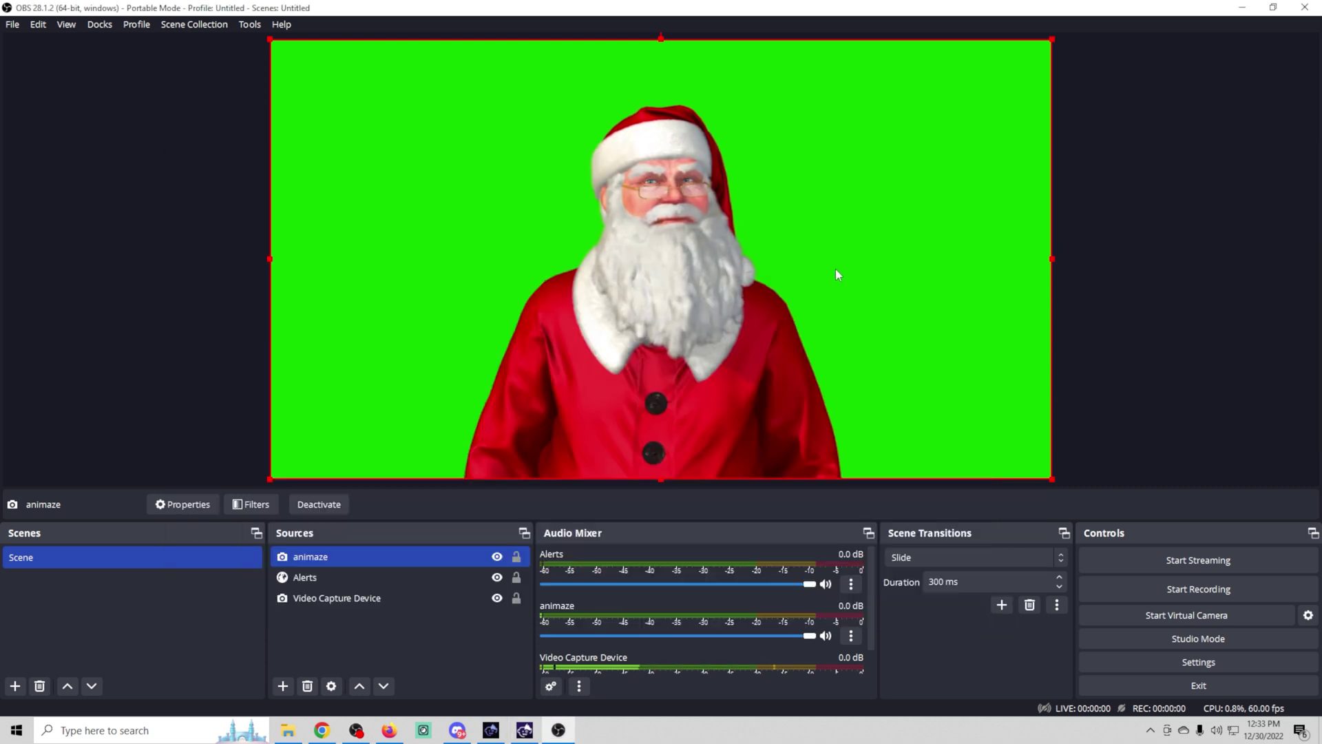
Add a Chroma Key filter to the animaze source in OBS.
right_click(836, 268)
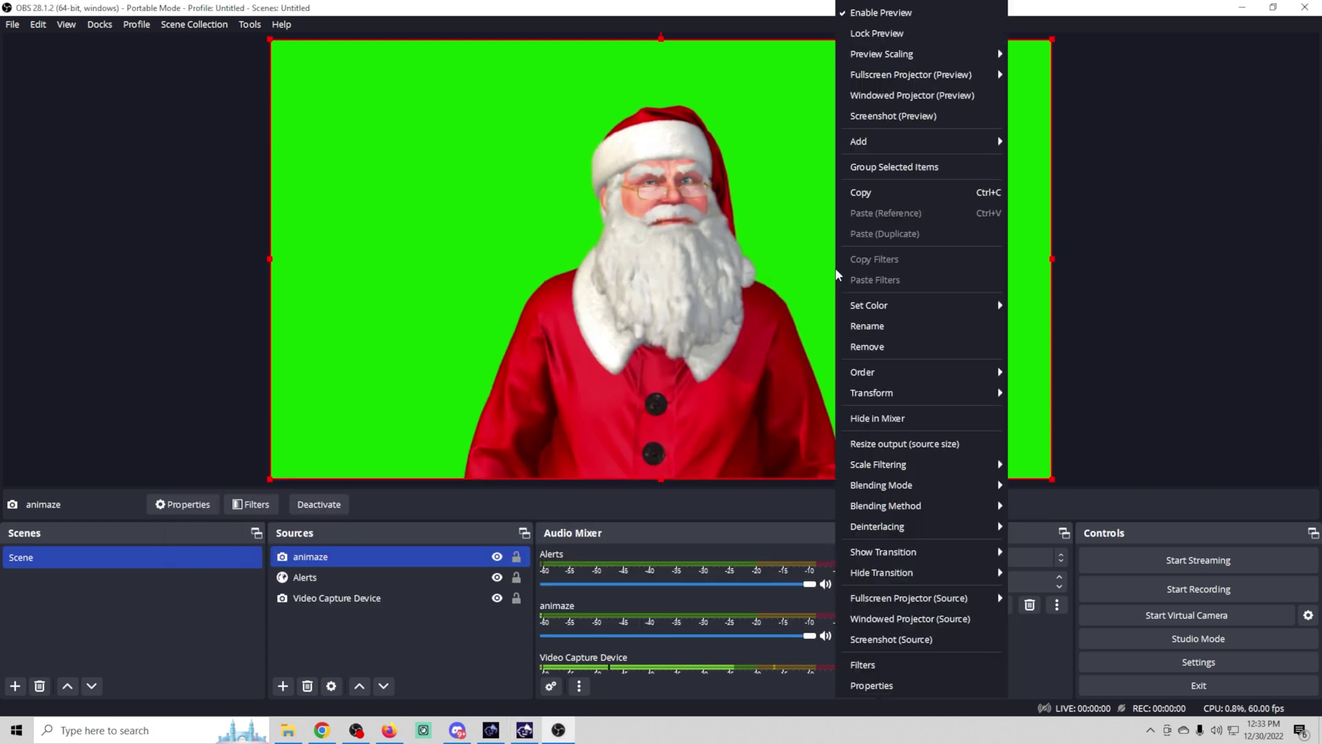
click(901, 663)
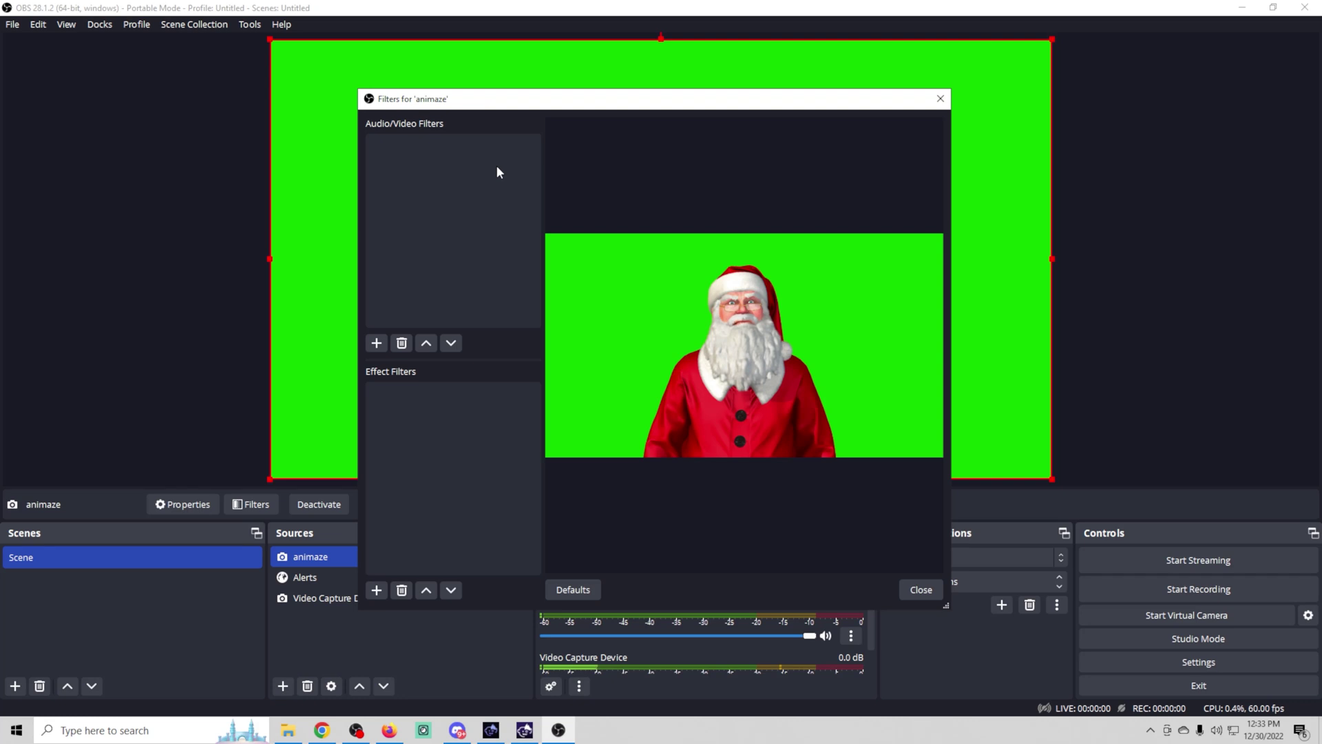
click(378, 590)
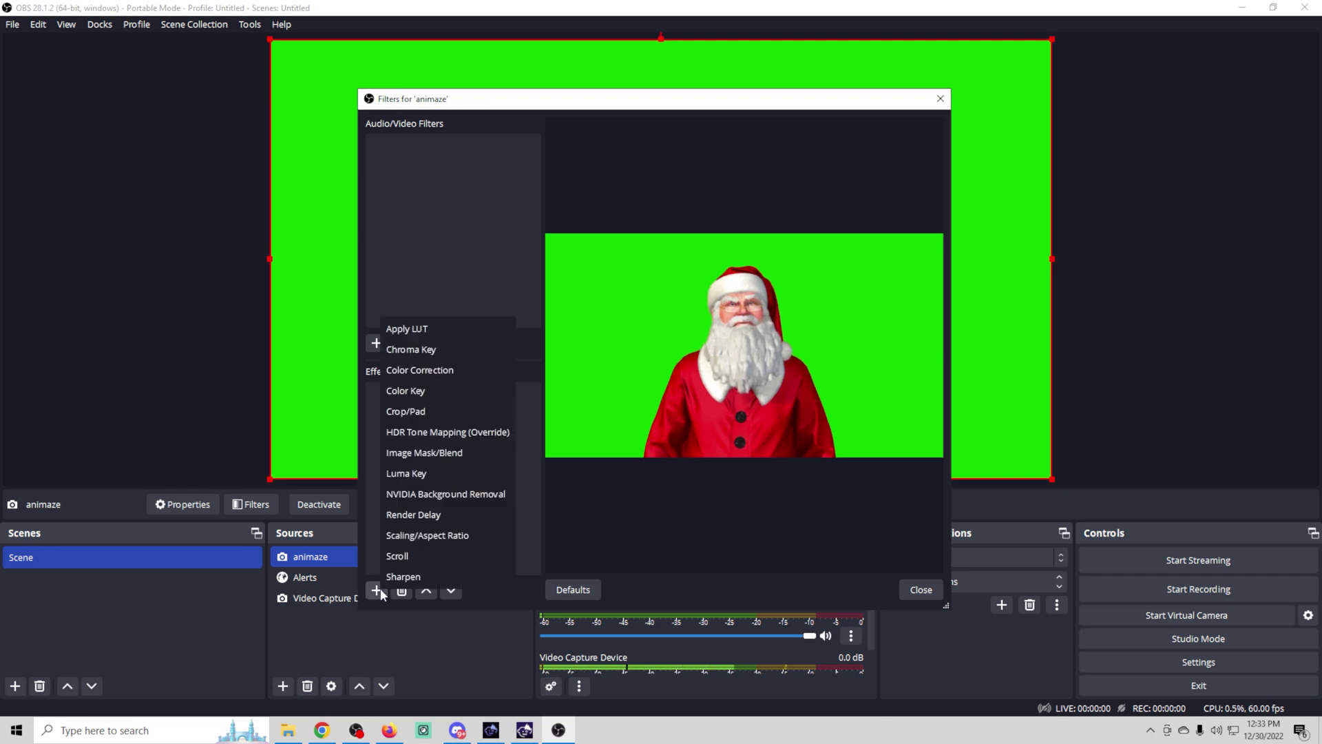
click(436, 350)
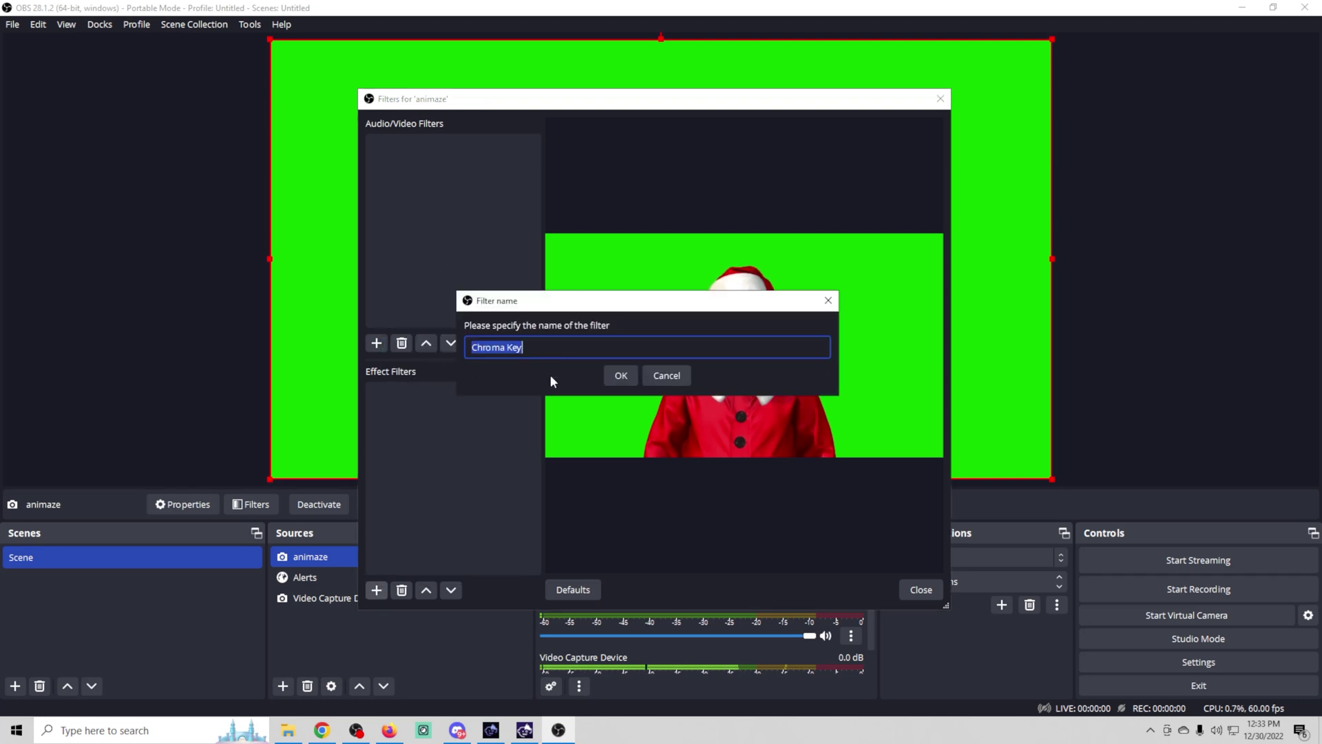
click(616, 377)
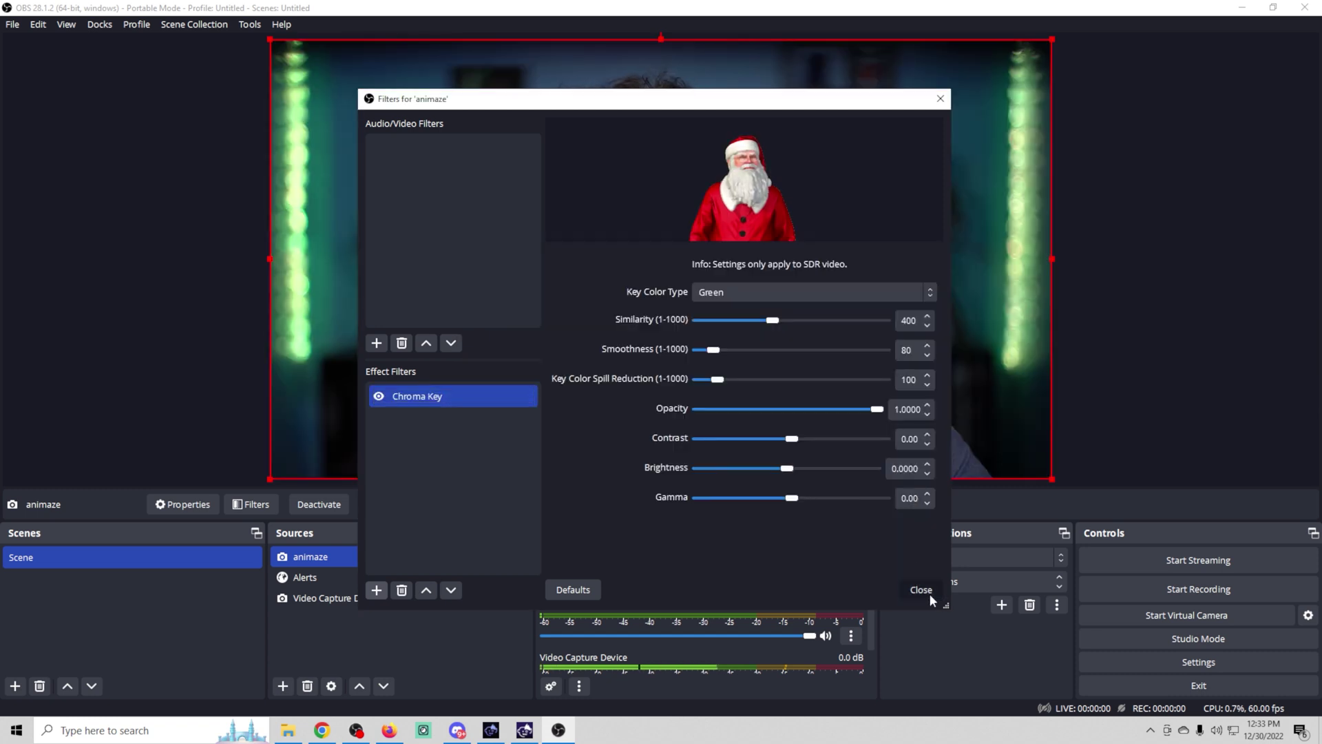
click(923, 587)
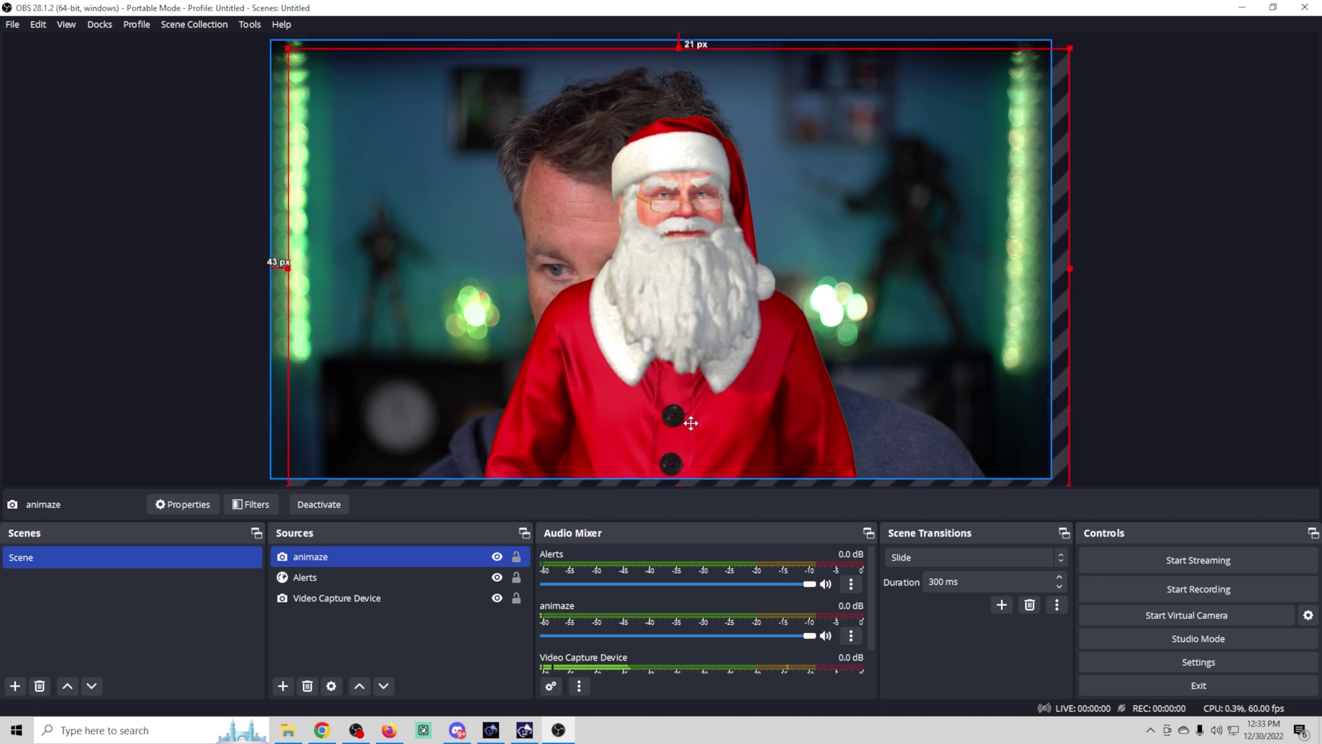
Move Santa to the right of the webcam shot and shrink it.
drag(688, 419, 900, 405)
drag(1283, 39, 1123, 130)
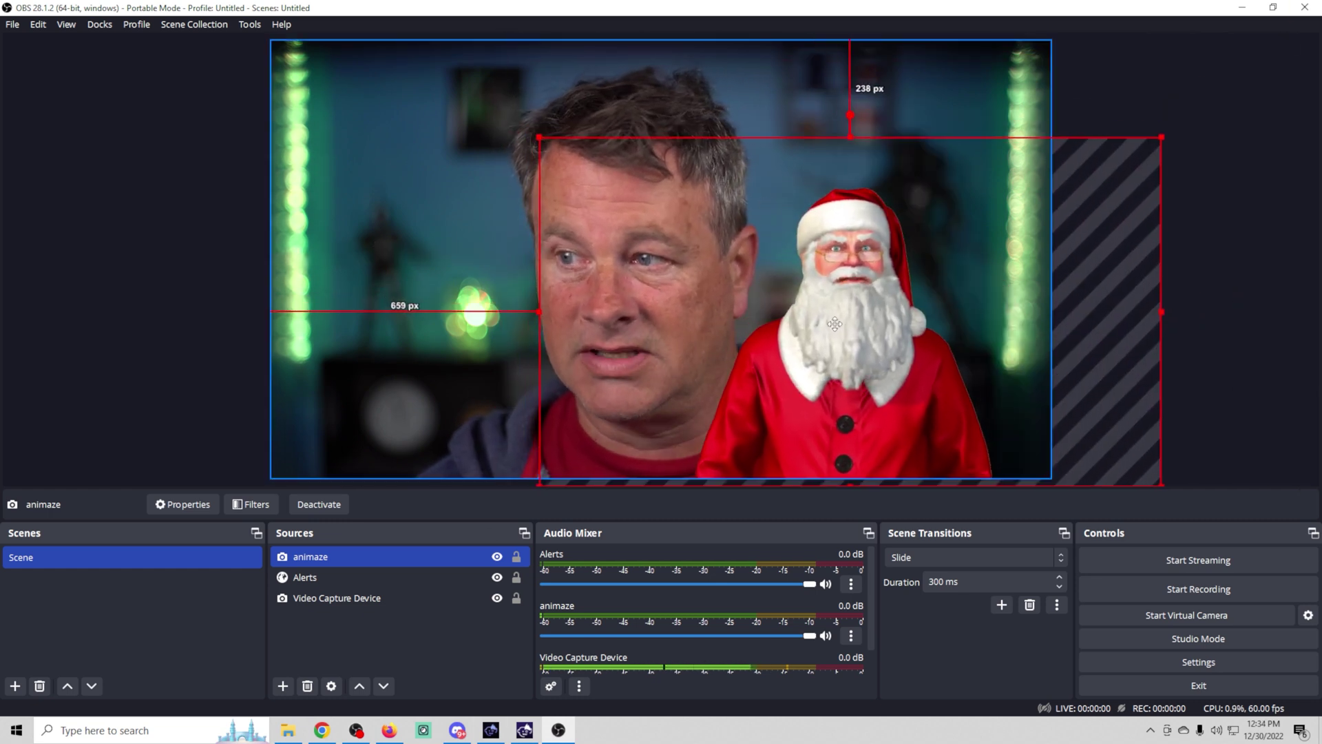
drag(781, 453, 824, 462)
click(525, 730)
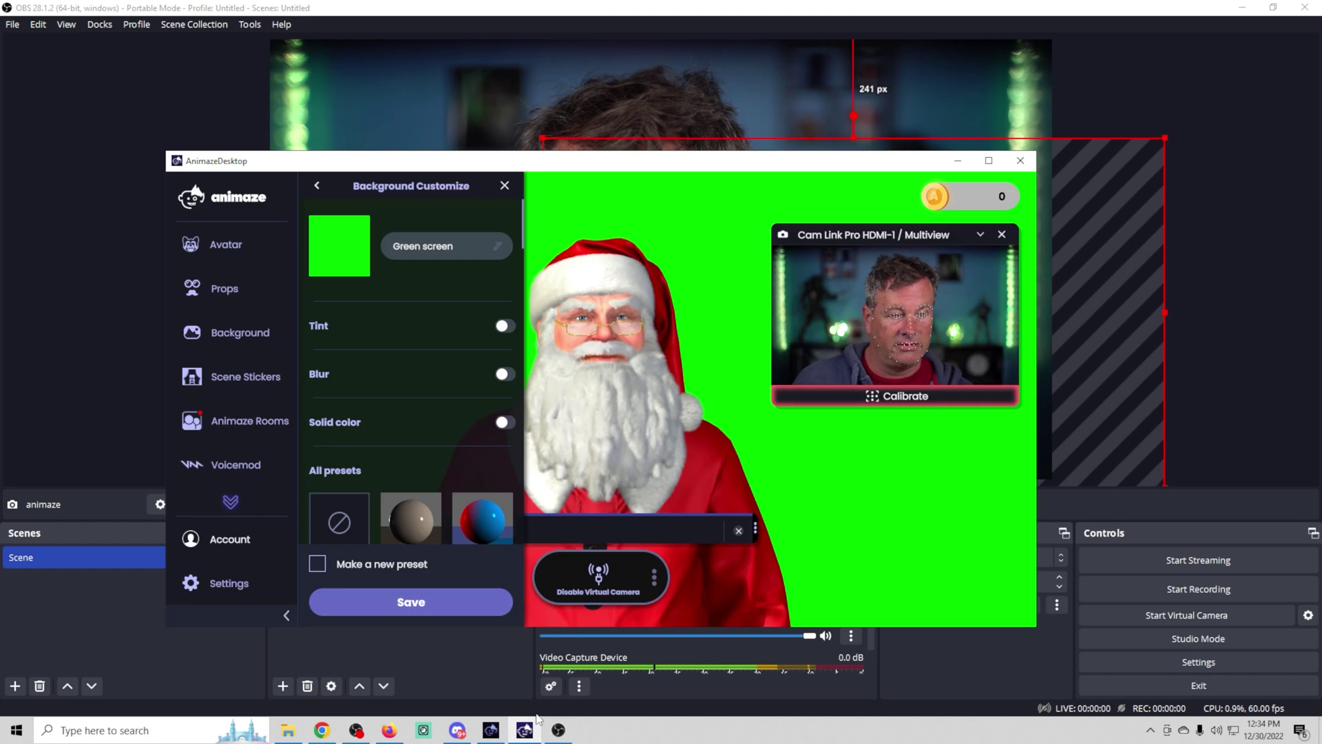
Recalibrate Animaze's face tracking with Start Calibration.
click(934, 396)
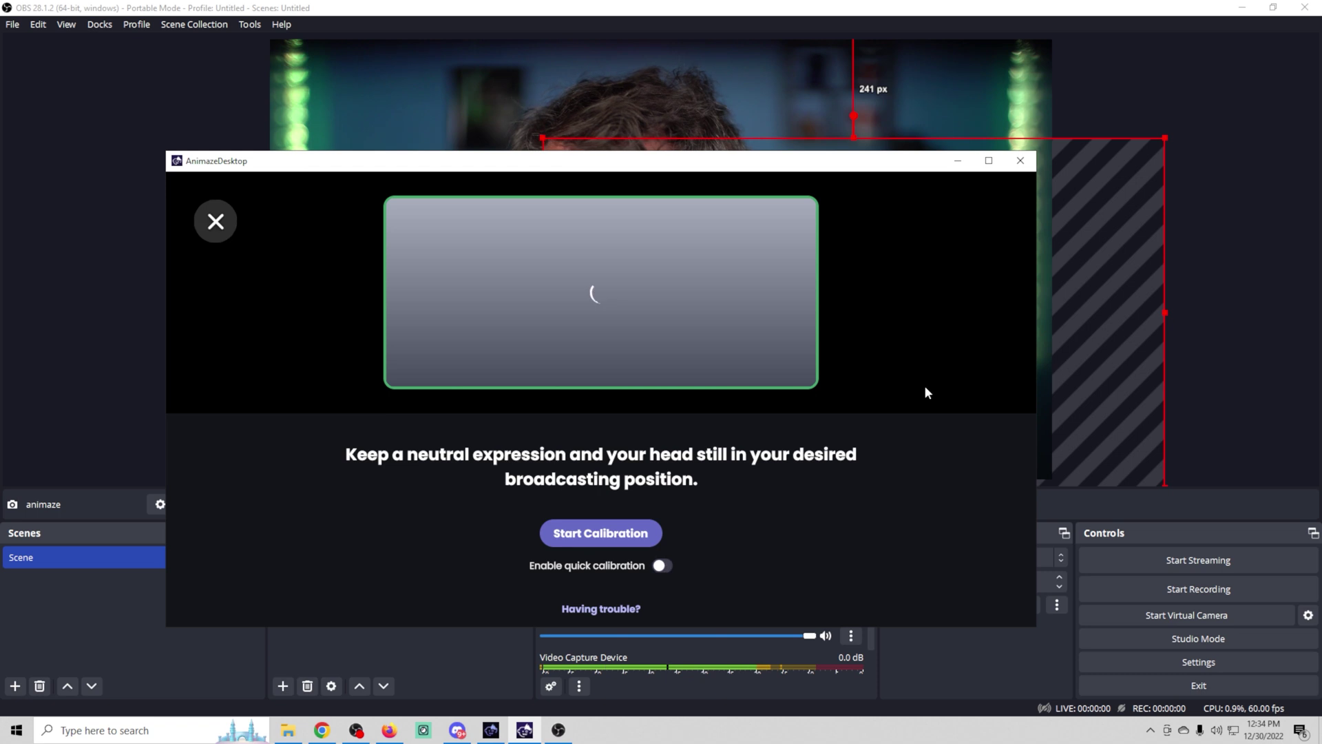
click(633, 537)
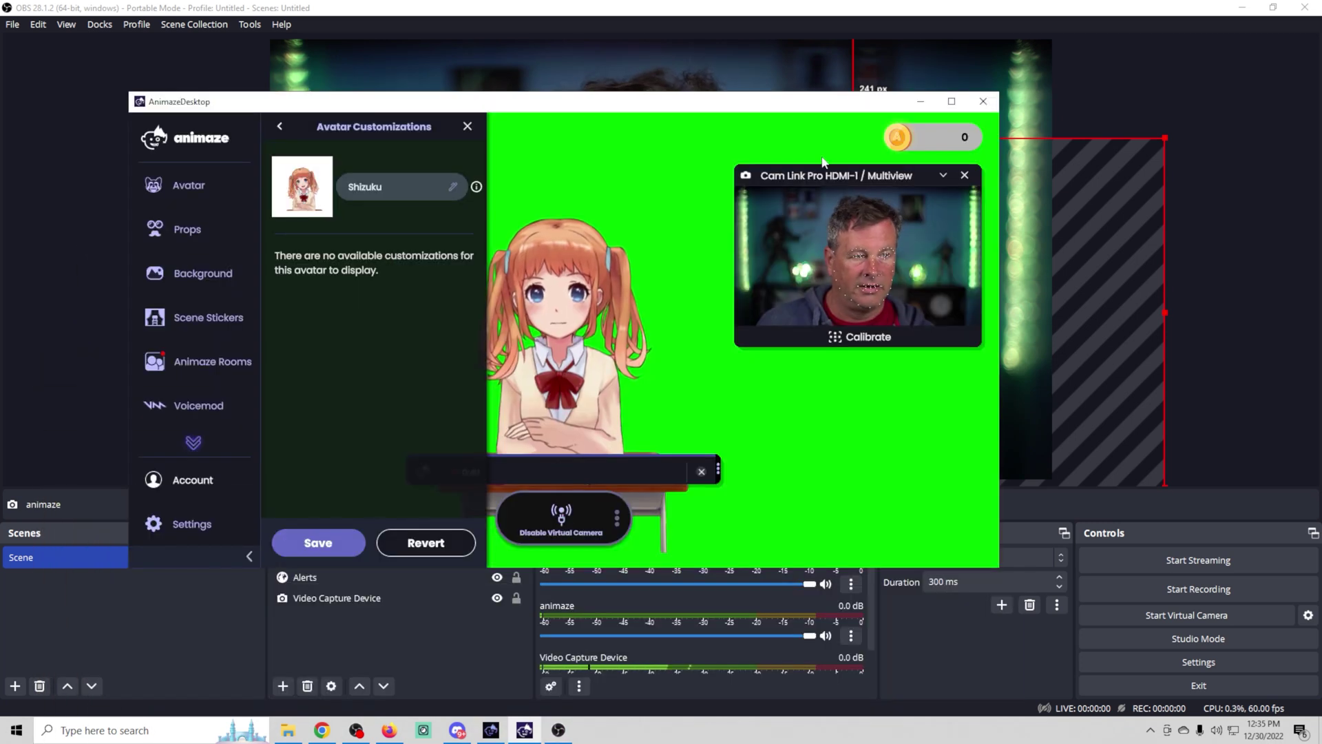
Enlarge and centre the Shizuku avatar in the OBS canvas, then add a new Image source.
click(920, 102)
key(ctrl+f)
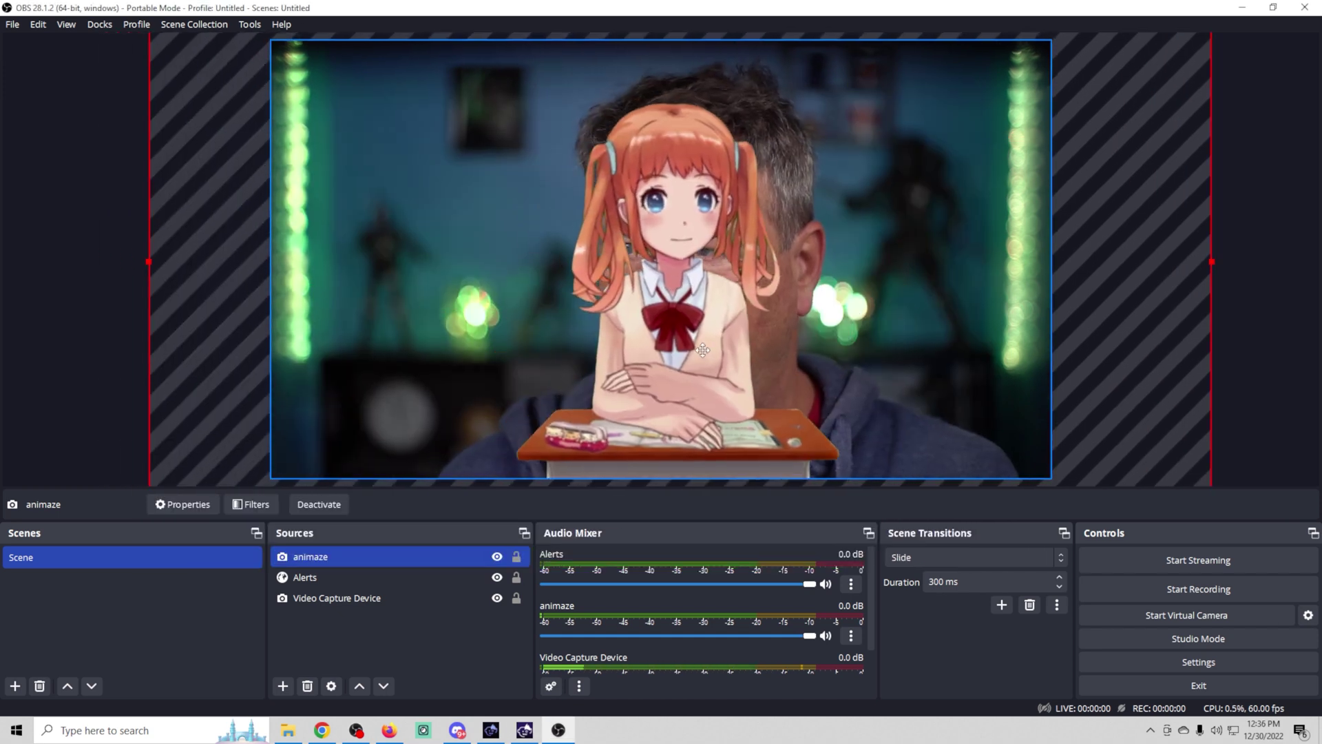
click(284, 686)
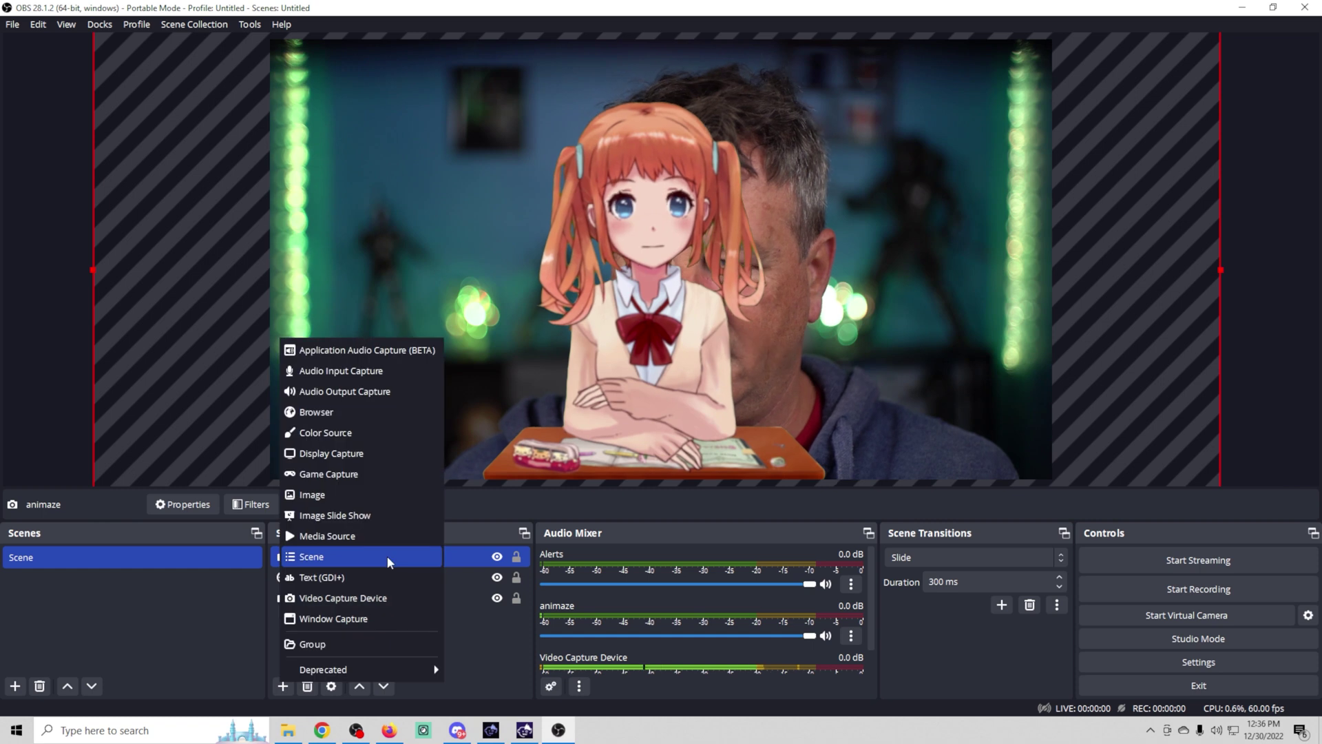
click(312, 495)
key(Return)
Load 1080 lt Green.png from Background Stills and place it beneath the avatar.
click(693, 339)
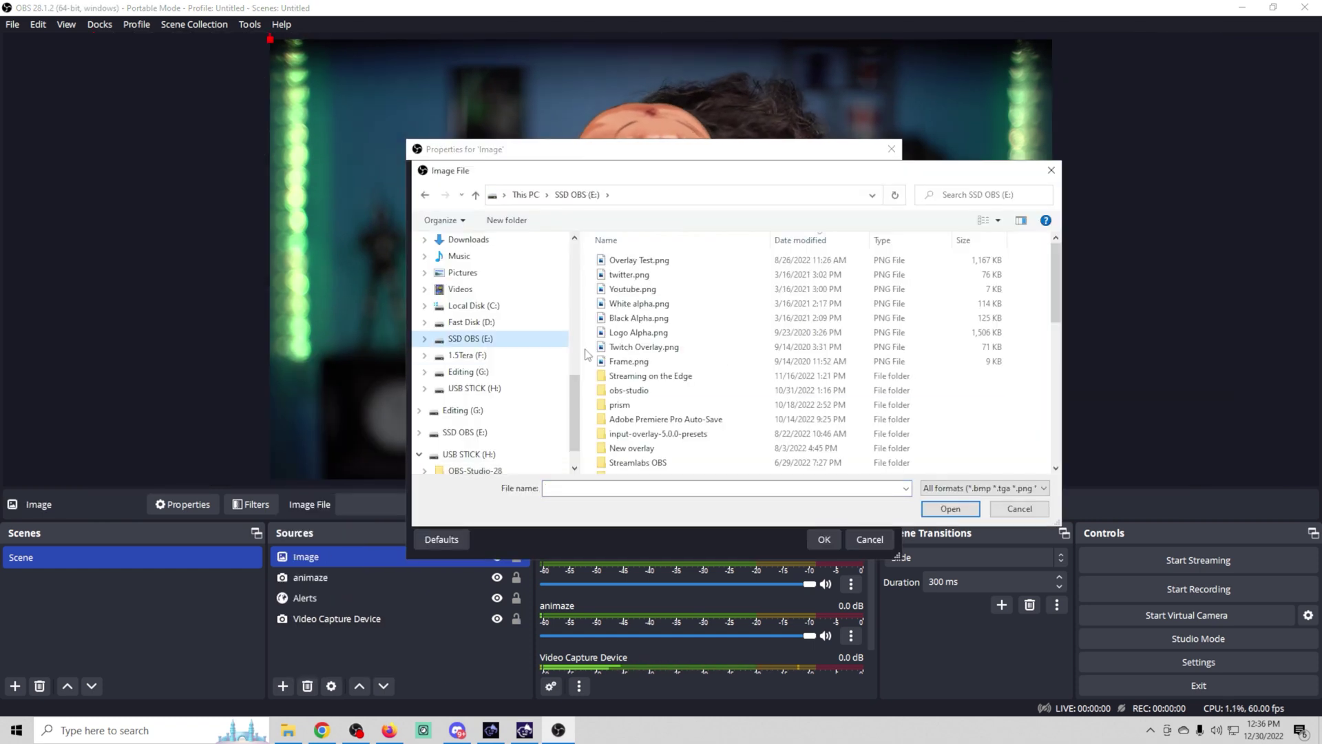
scroll(682, 386, down, 3)
double_click(682, 384)
double_click(709, 275)
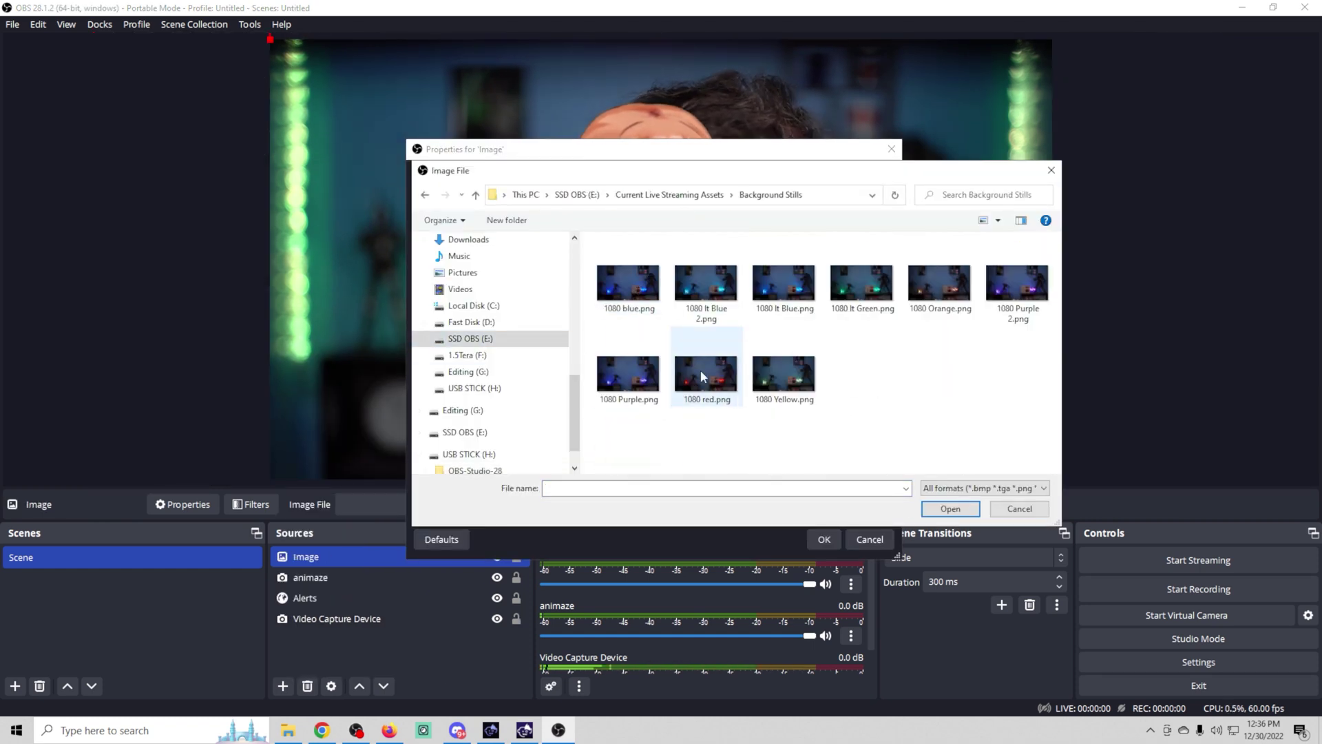
double_click(861, 282)
click(824, 540)
drag(443, 552, 431, 591)
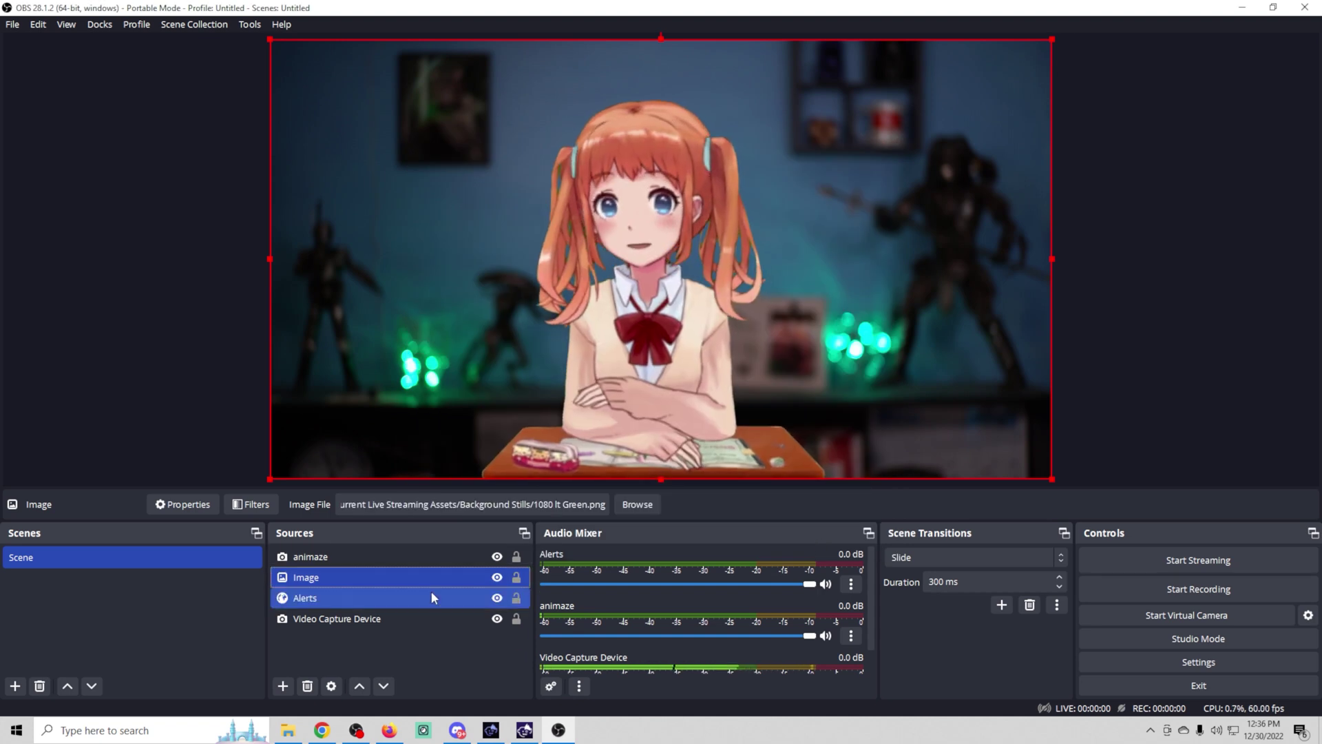